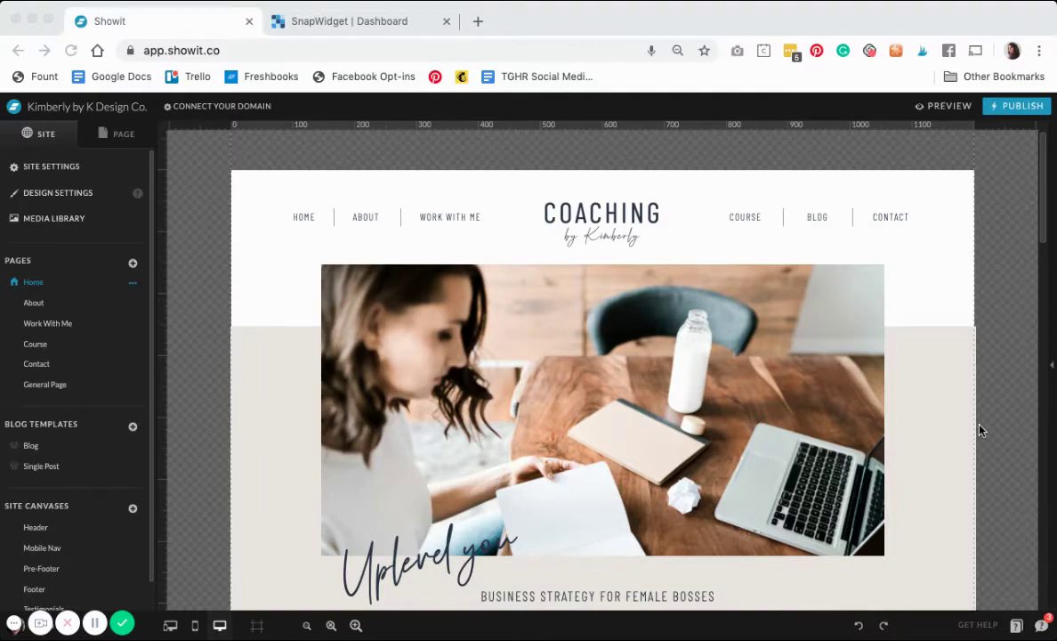
Scroll the Home page canvas down to the social-icon pre-footer just above the footer
{"action": "scroll", "coordinate": [980, 431], "scroll_direction": "down", "scroll_amount": 2}
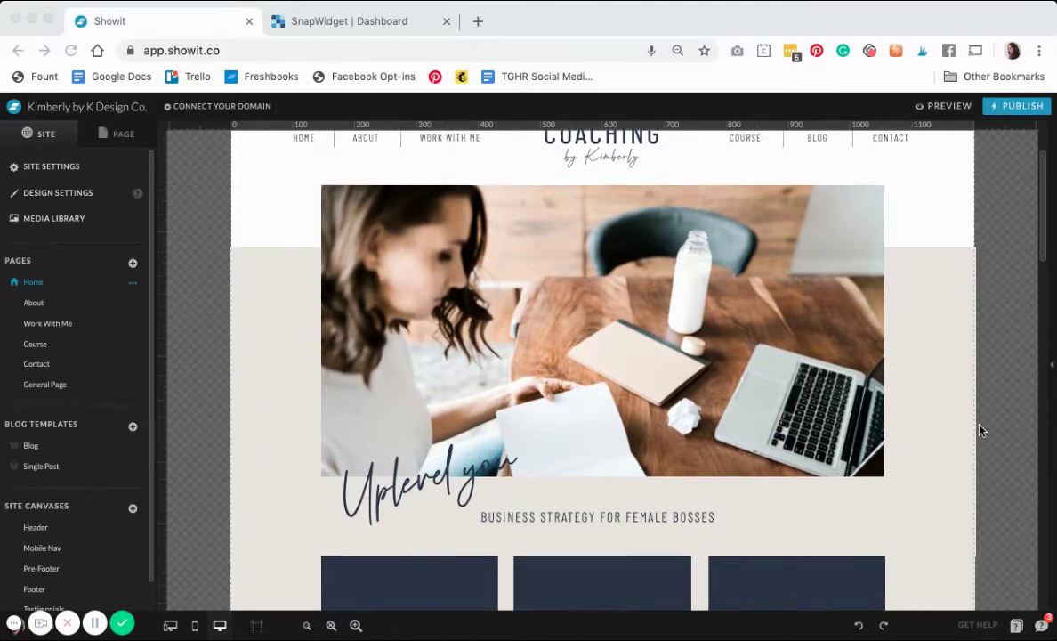
{"action": "scroll", "coordinate": [981, 431], "scroll_direction": "down", "scroll_amount": 4}
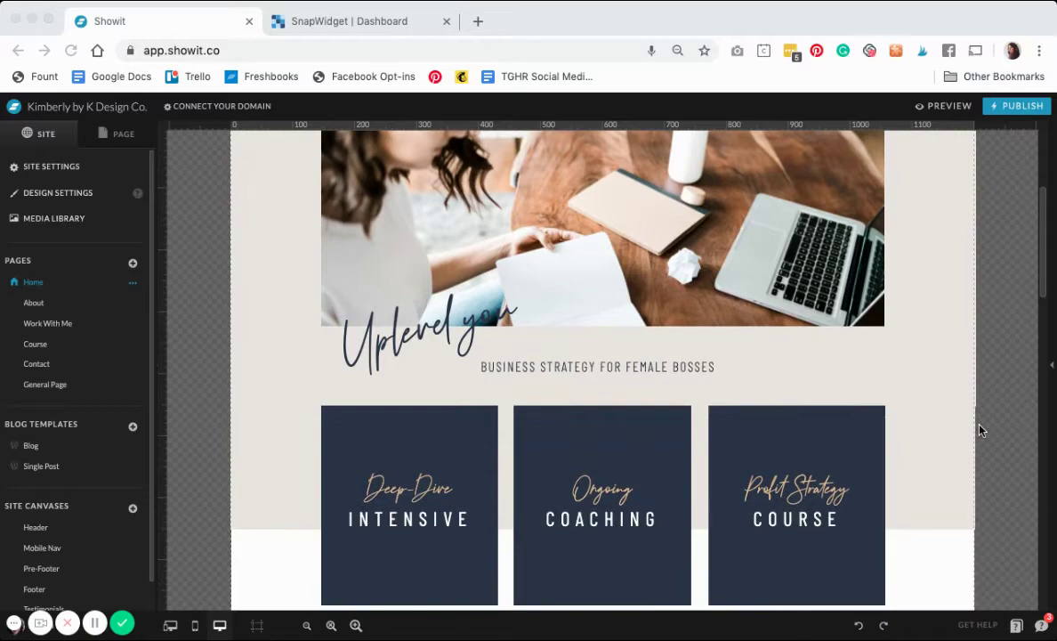
{"action": "scroll", "coordinate": [981, 431], "scroll_direction": "up", "scroll_amount": 6}
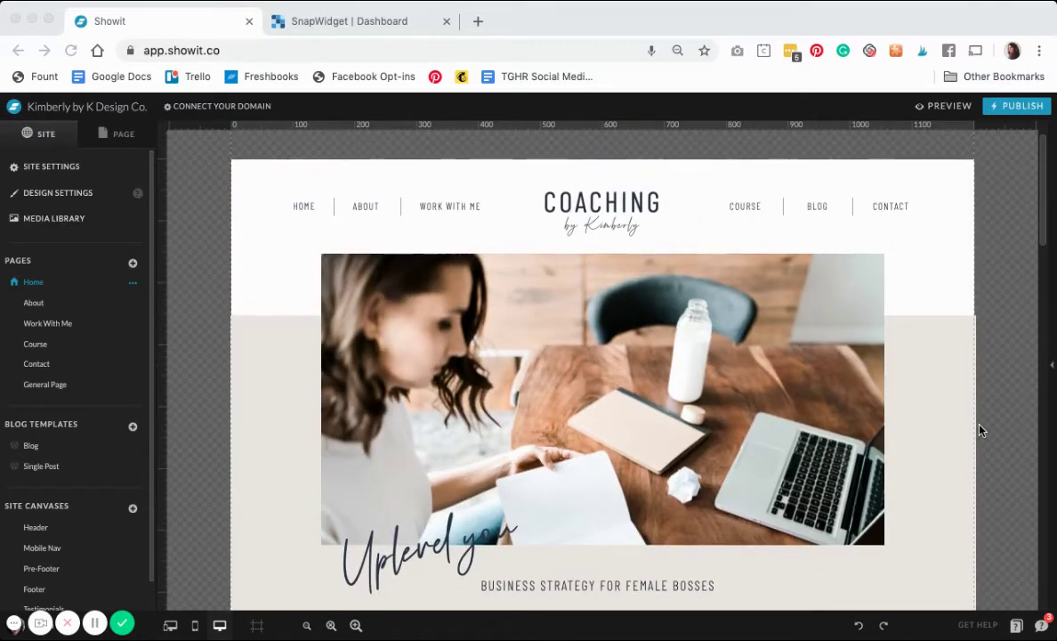
{"action": "scroll", "coordinate": [981, 430], "scroll_direction": "down", "scroll_amount": 1}
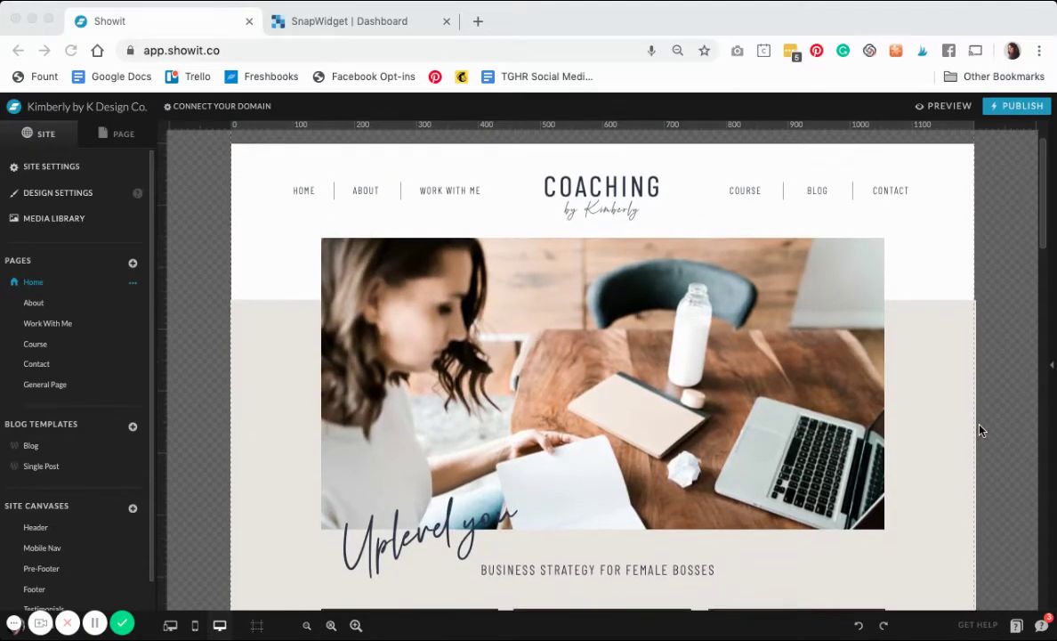
{"action": "scroll", "coordinate": [980, 431], "scroll_direction": "down", "scroll_amount": 3}
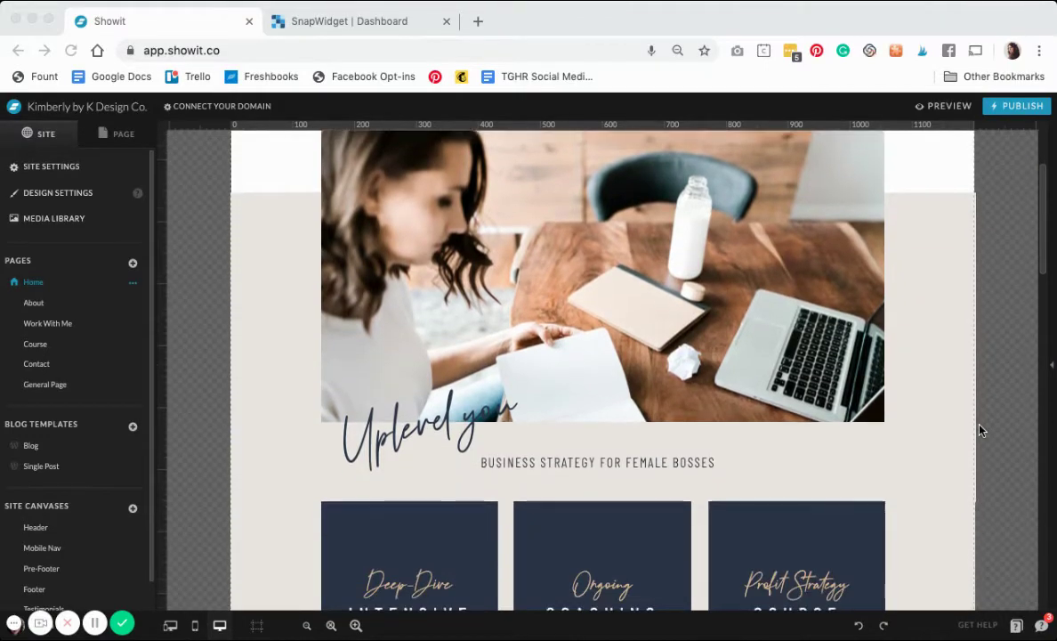
{"action": "scroll", "coordinate": [981, 431], "scroll_direction": "down", "scroll_amount": 6}
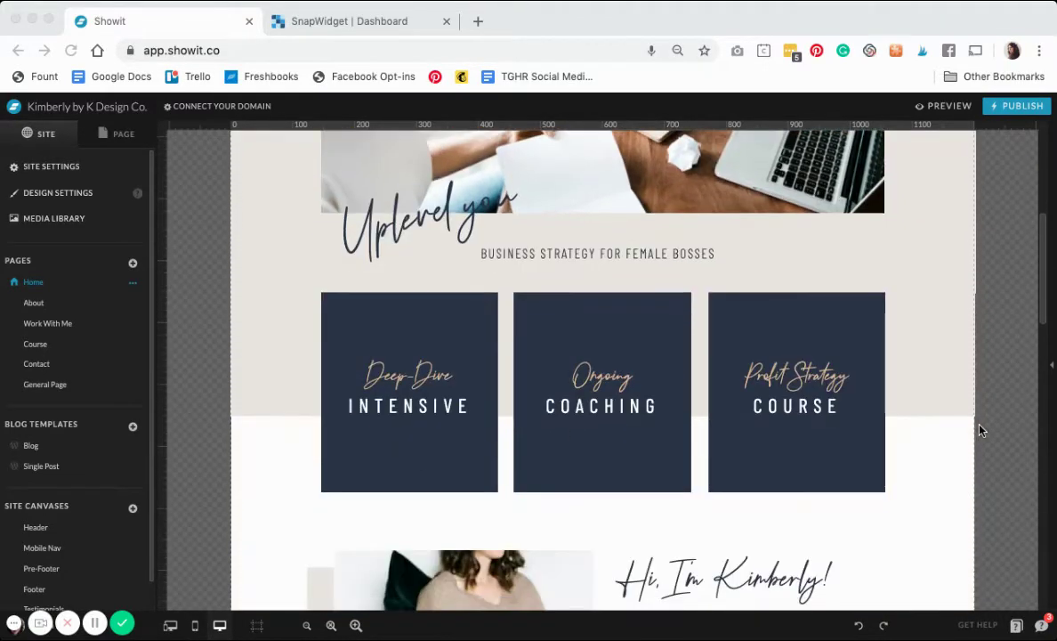
{"action": "scroll", "coordinate": [980, 431], "scroll_direction": "down", "scroll_amount": 4}
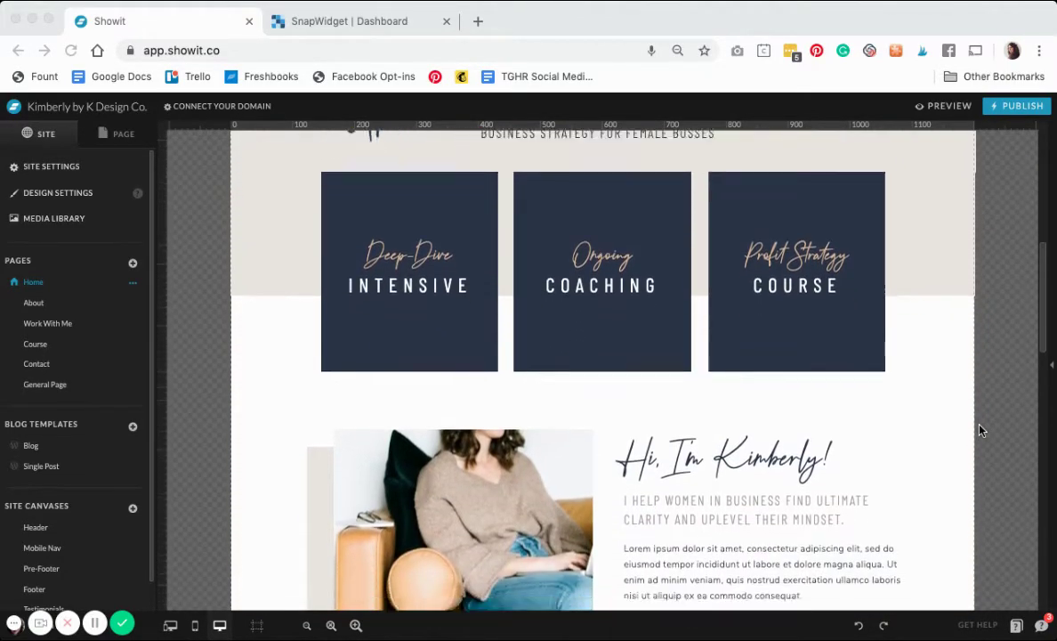
{"action": "scroll", "coordinate": [981, 430], "scroll_direction": "down", "scroll_amount": 20}
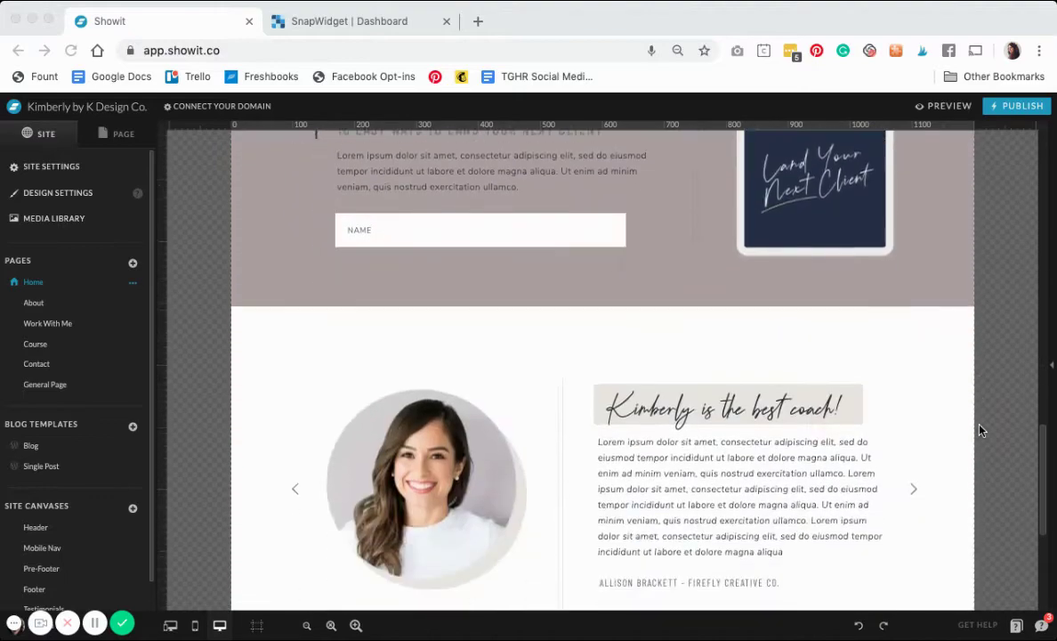
{"action": "scroll", "coordinate": [981, 430], "scroll_direction": "down", "scroll_amount": 8}
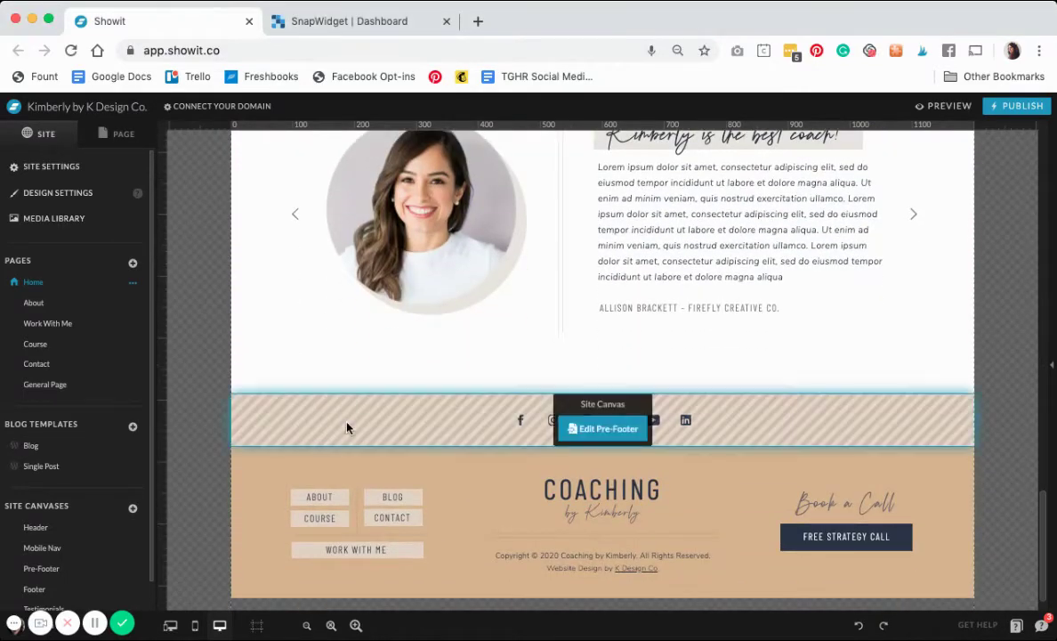
Stretch the Pre-Footer canvas to about 271 px tall and drag the social icons group to its bottom
{"action": "left_click", "coordinate": [591, 429]}
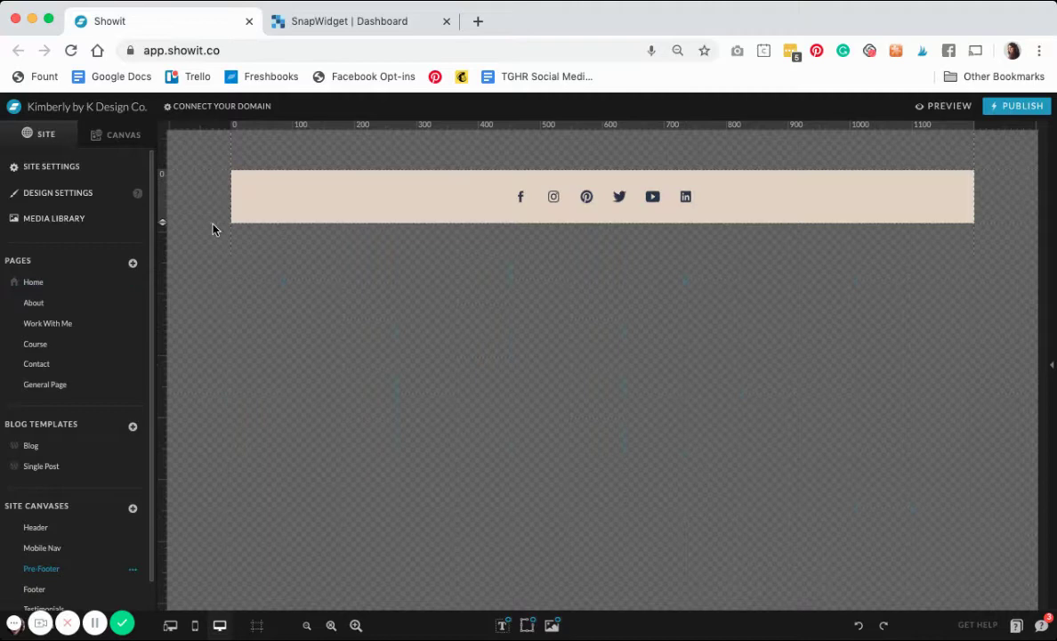
{"action": "left_click_drag", "start_coordinate": [162, 222], "coordinate": [165, 356]}
{"action": "left_click", "coordinate": [586, 199]}
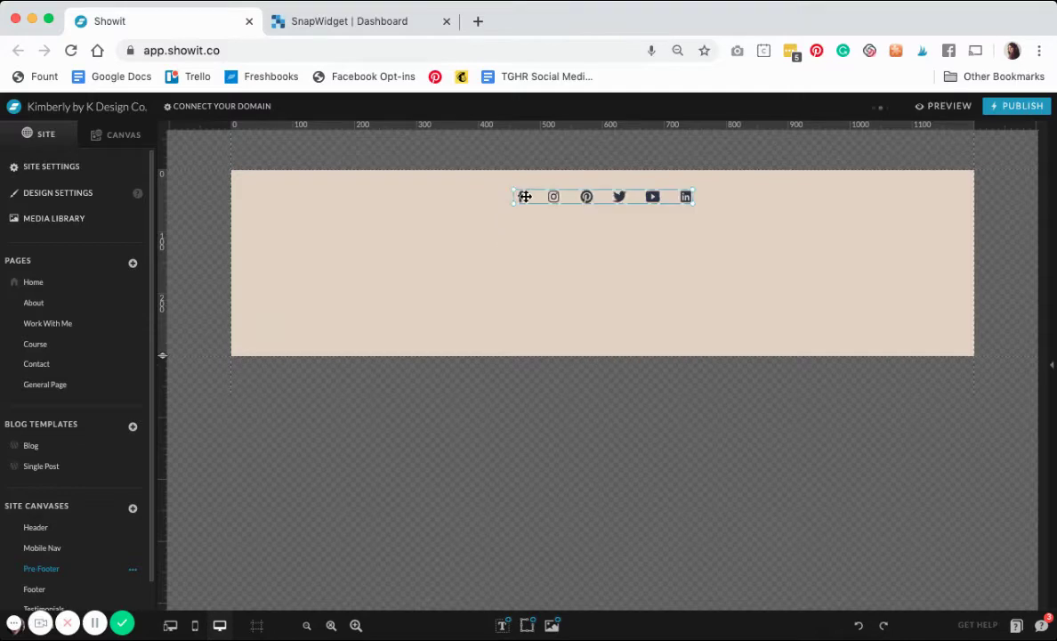
{"action": "left_click_drag", "start_coordinate": [525, 196], "coordinate": [523, 325]}
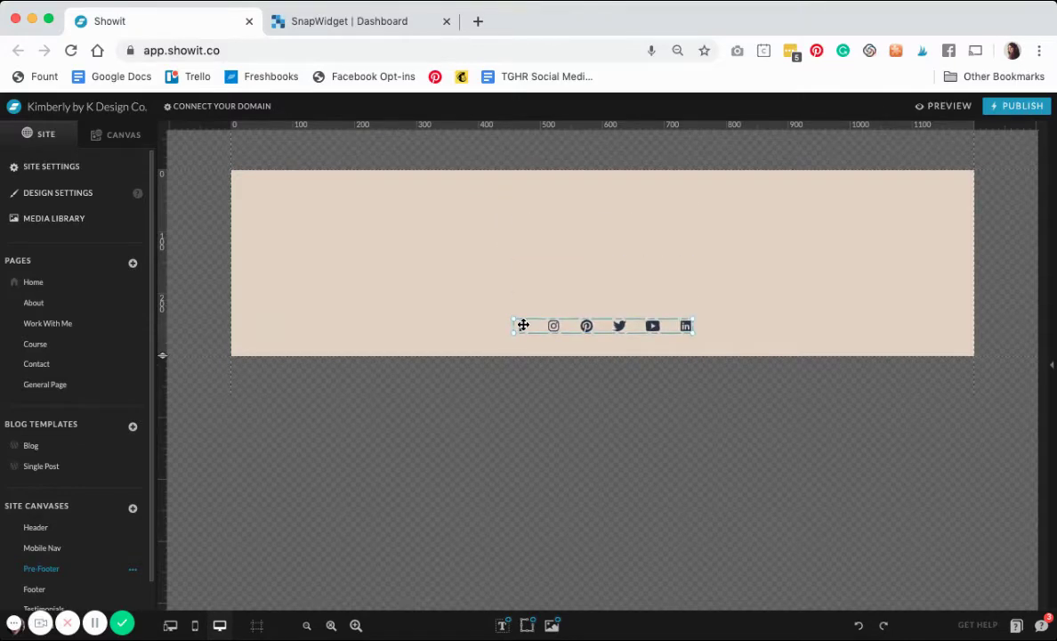
{"action": "left_click", "coordinate": [747, 270]}
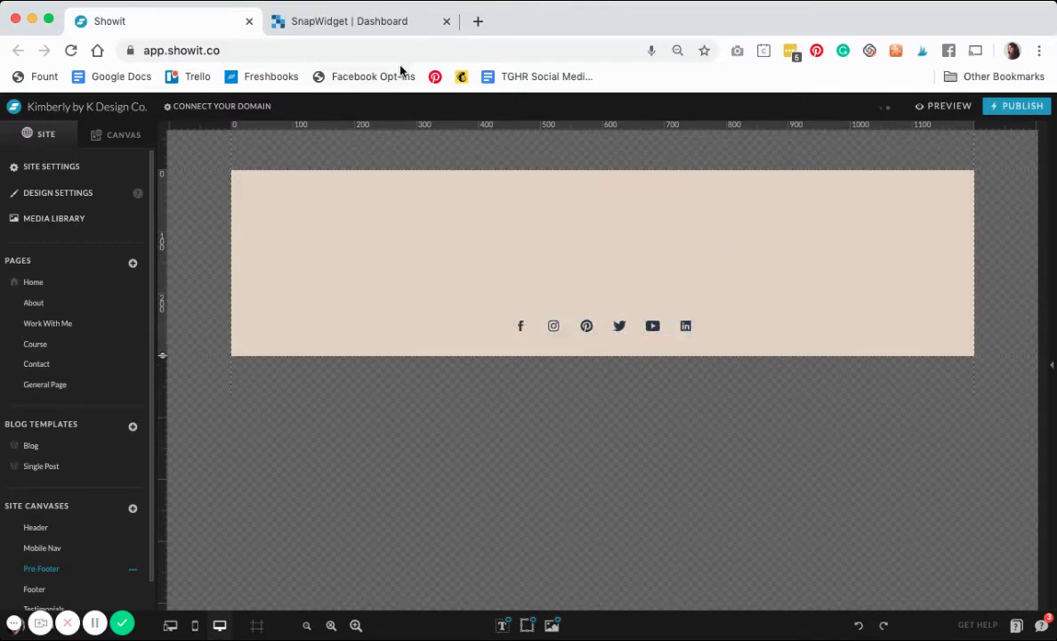
On the SnapWidget dashboard, create a new widget and choose the free Instagram Grid type
{"action": "left_click", "coordinate": [348, 26]}
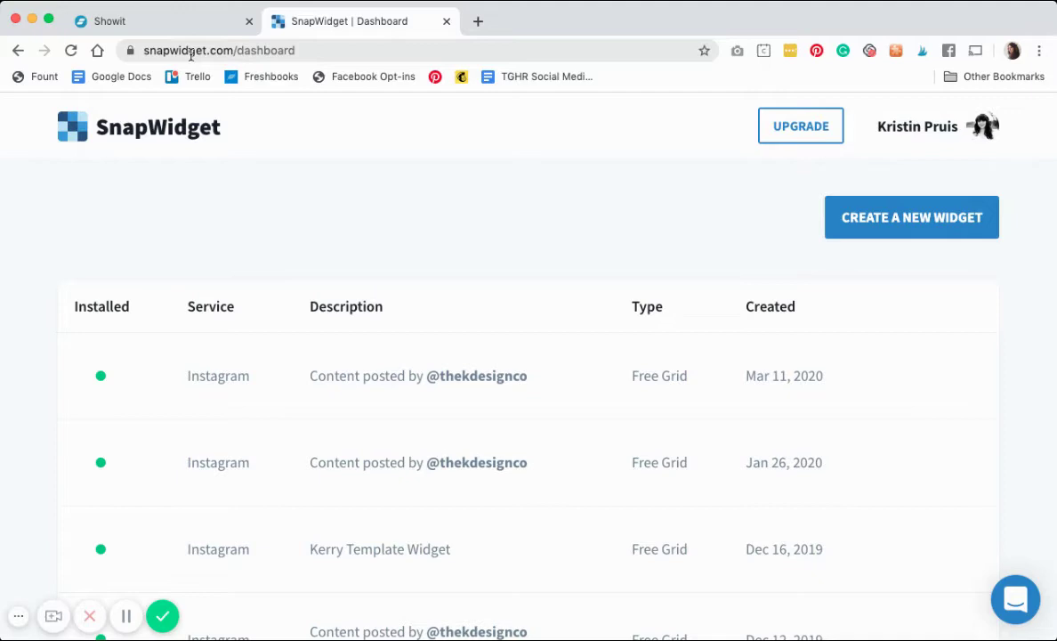
{"action": "left_click", "coordinate": [935, 217]}
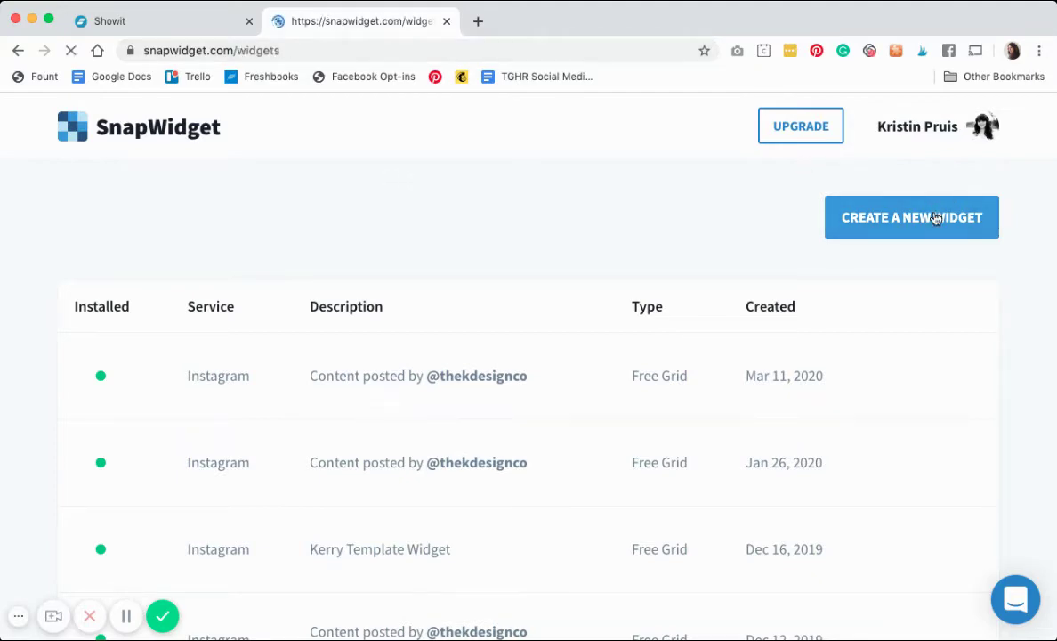
{"action": "scroll", "coordinate": [689, 221], "scroll_direction": "down", "scroll_amount": 6}
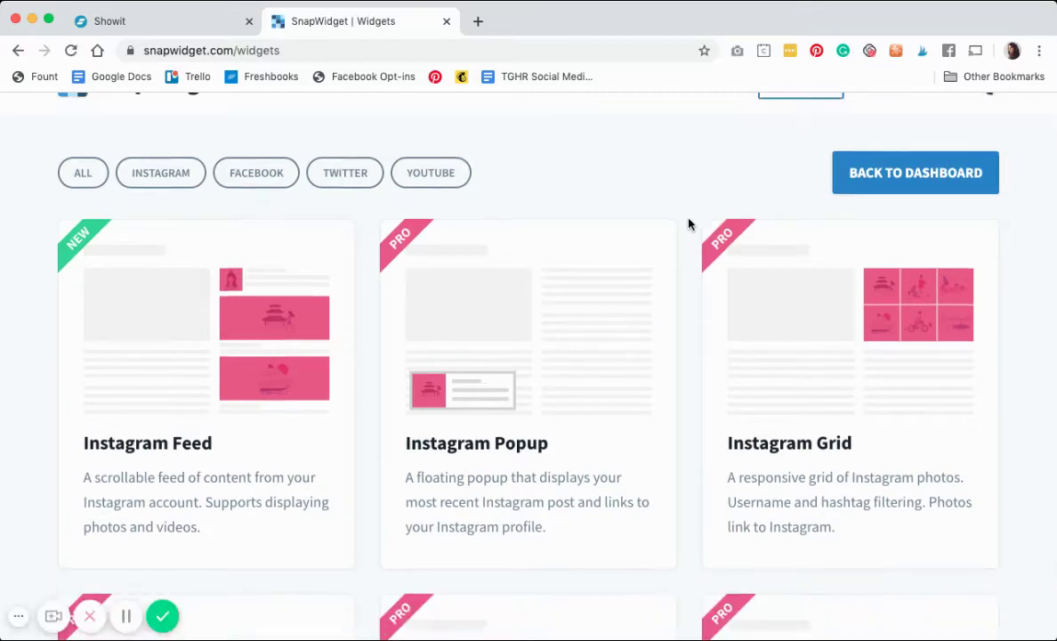
{"action": "scroll", "coordinate": [689, 221], "scroll_direction": "down", "scroll_amount": 3}
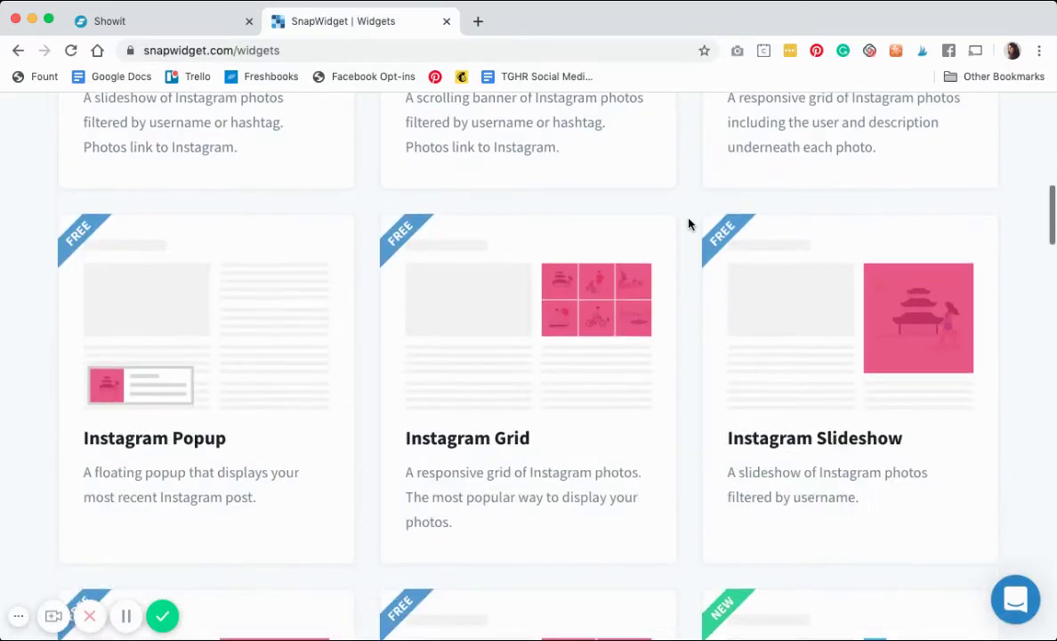
{"action": "left_click", "coordinate": [583, 323]}
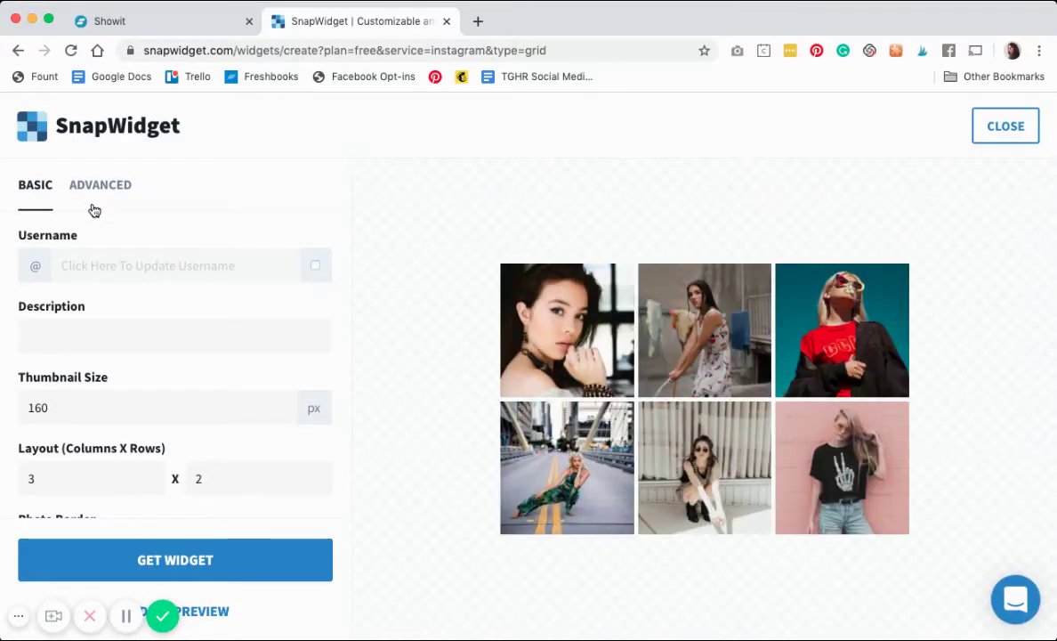
Sign in with Instagram from the Username field and pick the account that feeds the grid
{"action": "left_click", "coordinate": [143, 269]}
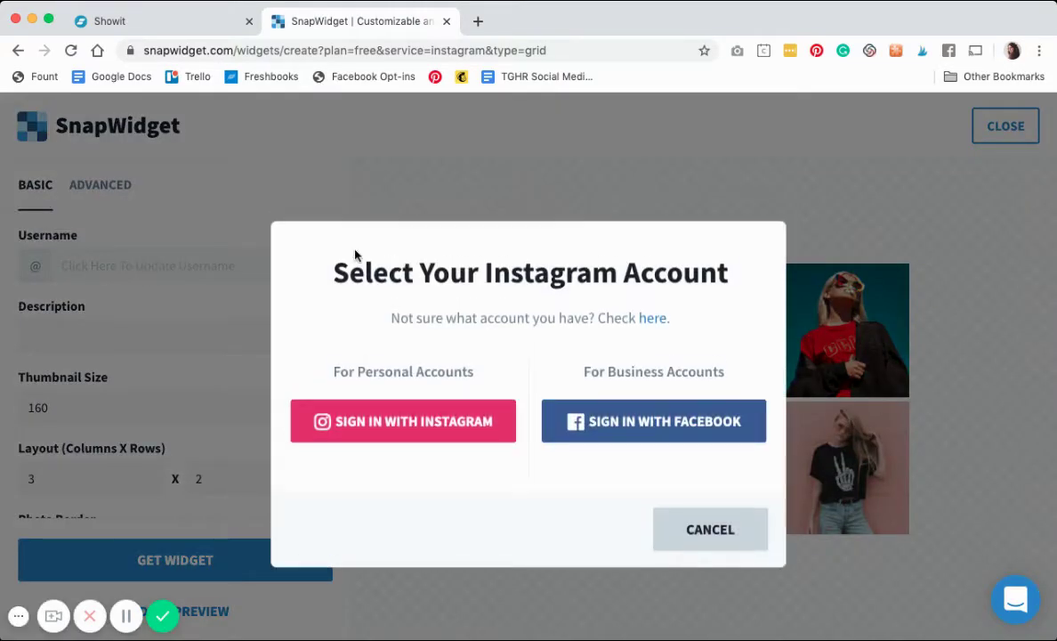
{"action": "left_click", "coordinate": [488, 430]}
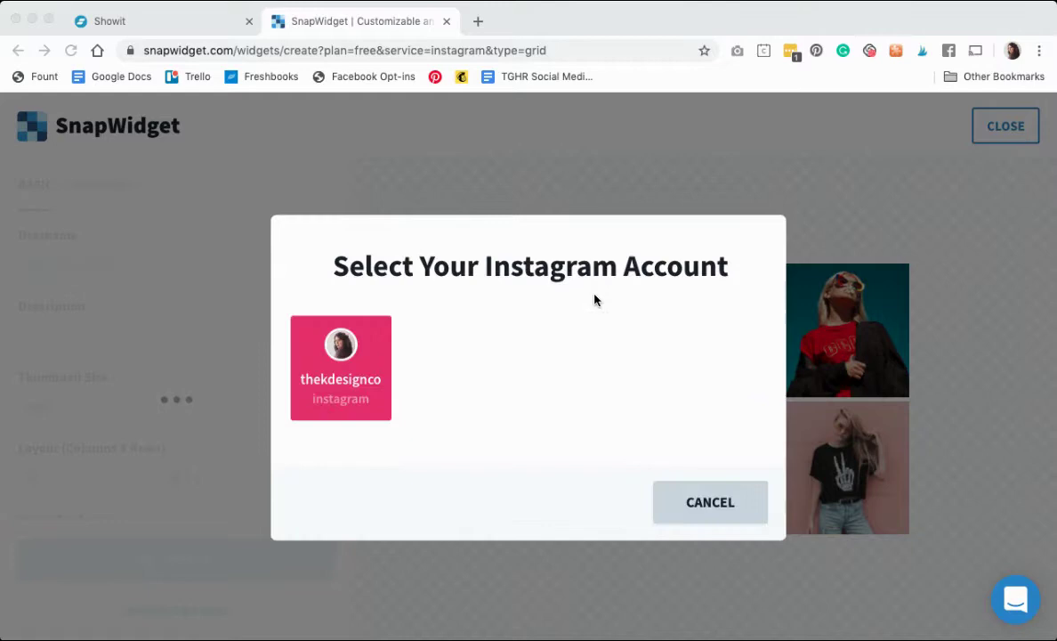
{"action": "left_click", "coordinate": [331, 371]}
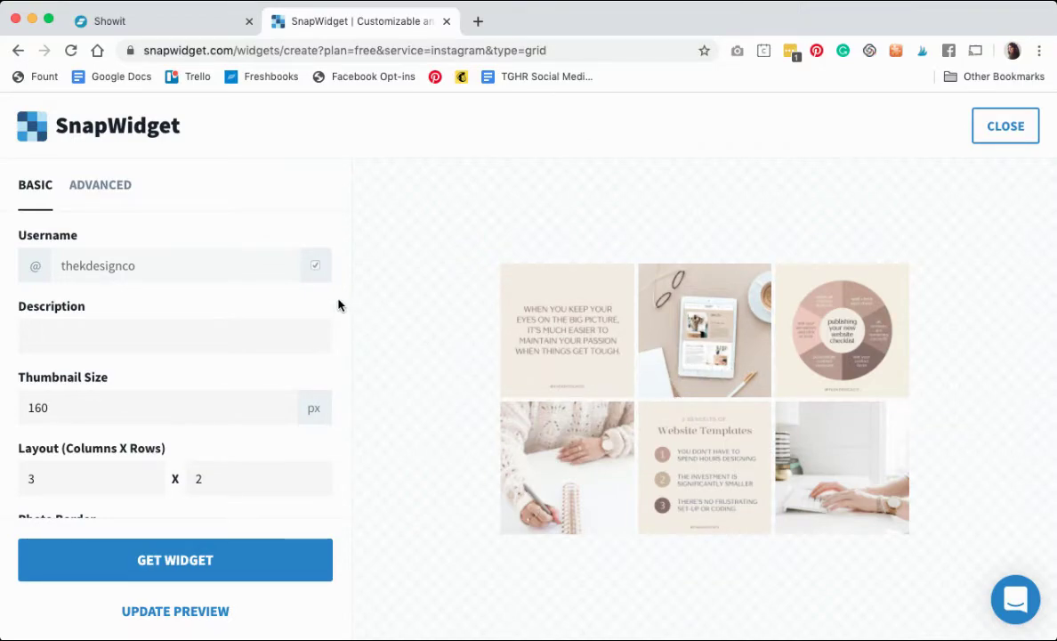
{"action": "scroll", "coordinate": [337, 305], "scroll_direction": "down", "scroll_amount": 1}
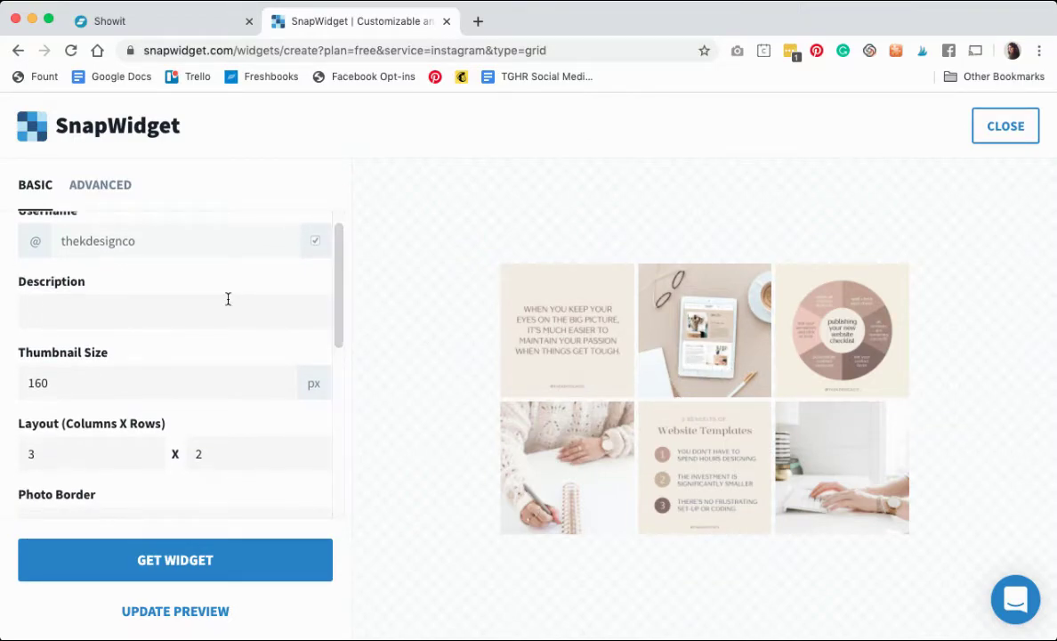
{"action": "scroll", "coordinate": [228, 304], "scroll_direction": "down", "scroll_amount": 2}
{"action": "scroll", "coordinate": [228, 304], "scroll_direction": "down", "scroll_amount": 5}
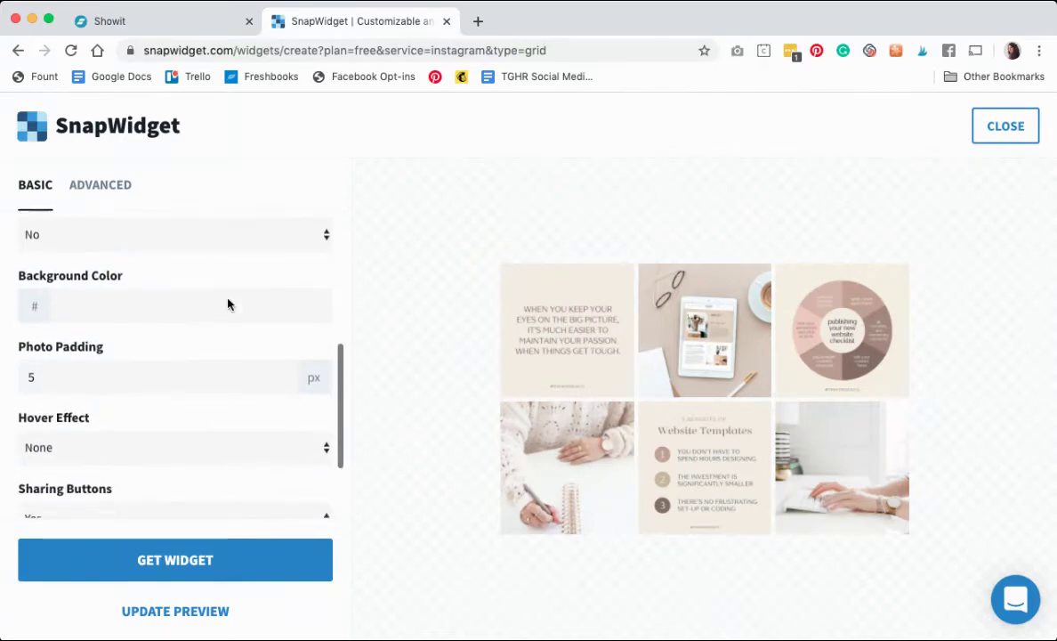
{"action": "scroll", "coordinate": [227, 304], "scroll_direction": "up", "scroll_amount": 8}
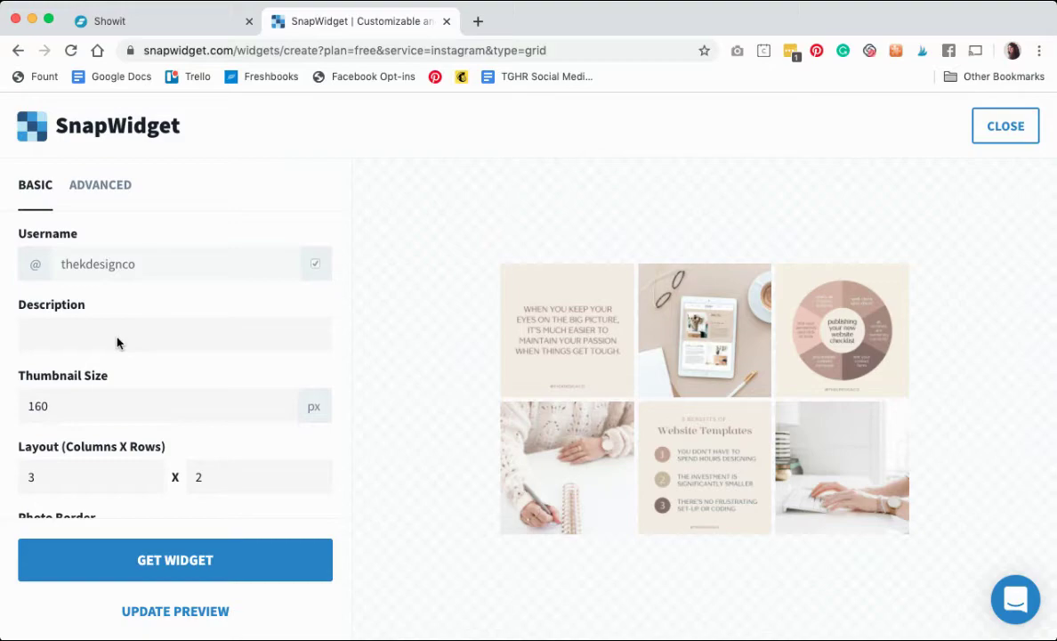
{"action": "scroll", "coordinate": [117, 342], "scroll_direction": "down", "scroll_amount": 2}
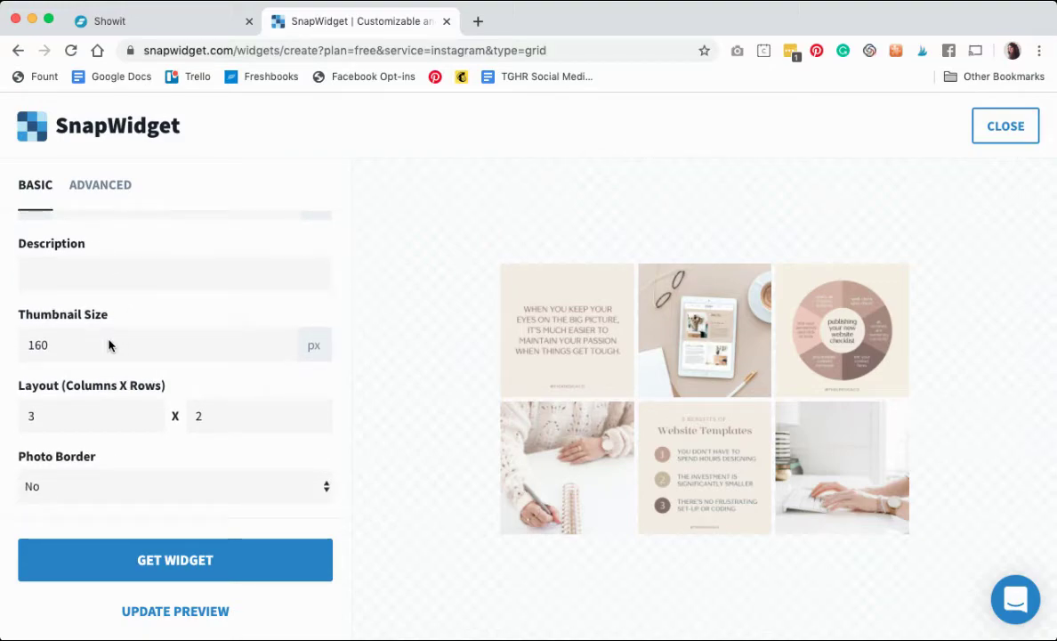
{"action": "double_click", "coordinate": [109, 345]}
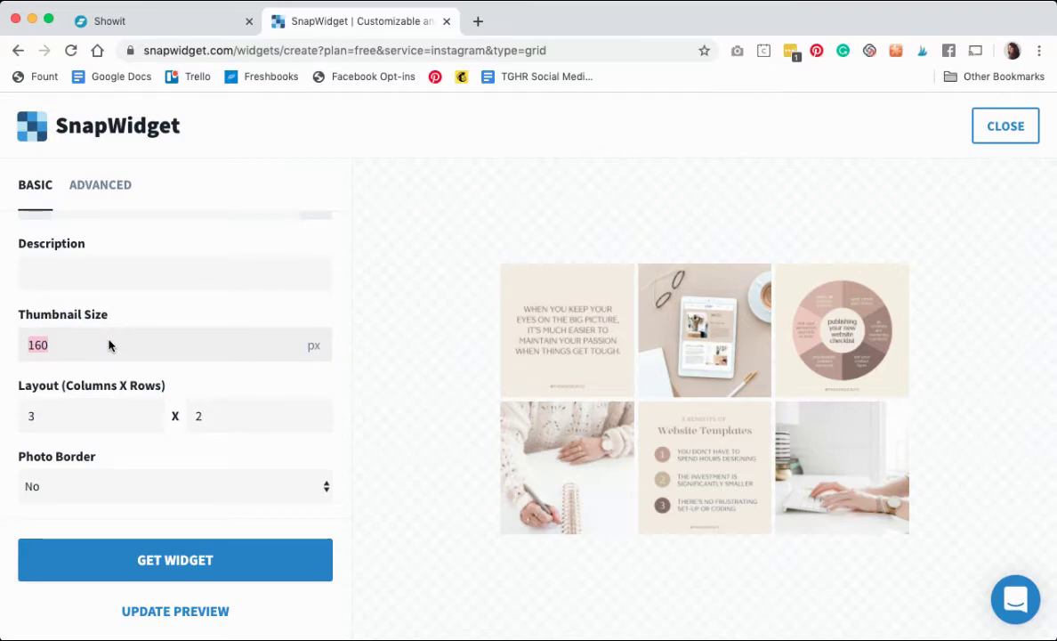
{"action": "type", "text": "500"}
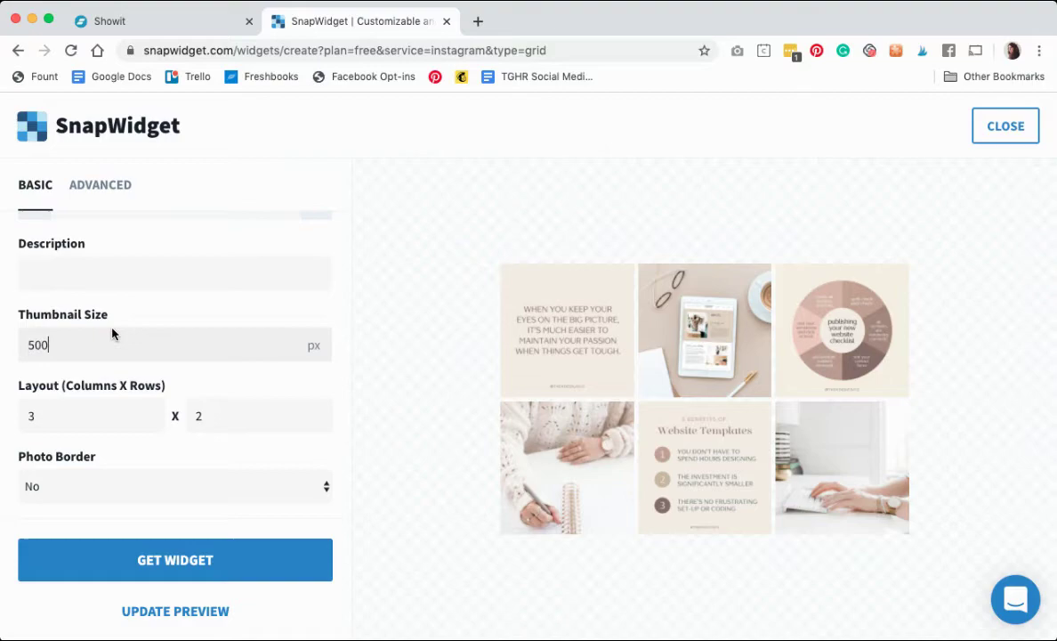
{"action": "left_click", "coordinate": [344, 313]}
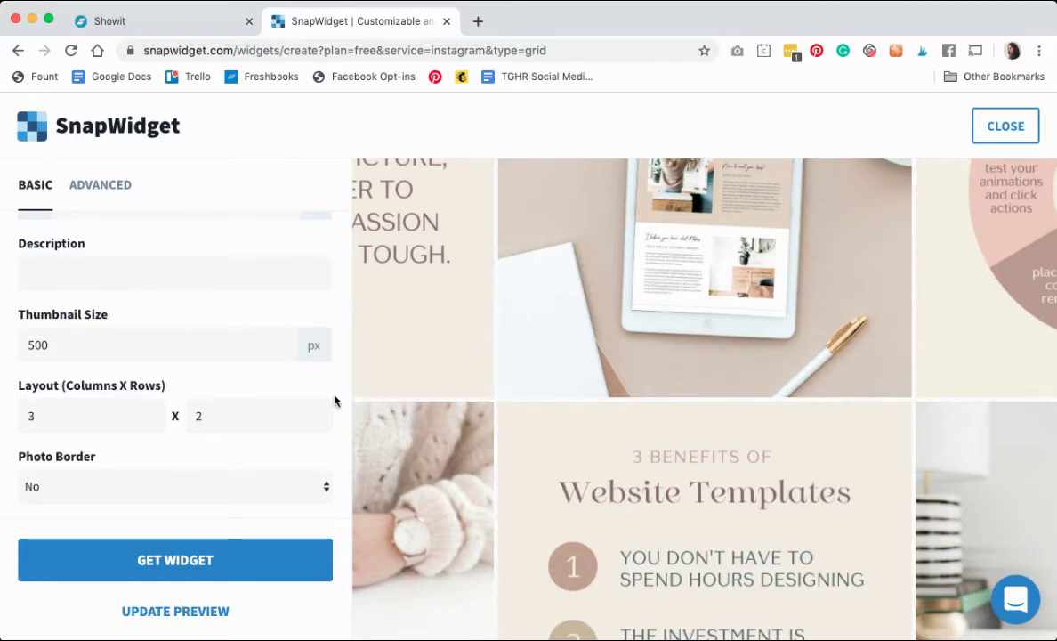
{"action": "scroll", "coordinate": [331, 396], "scroll_direction": "down", "scroll_amount": 5}
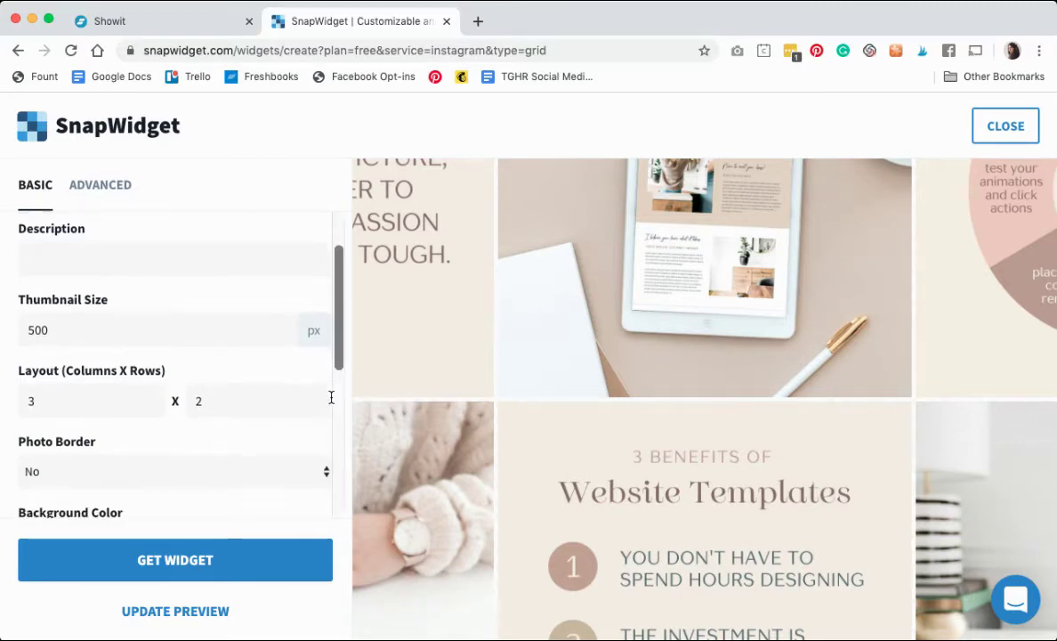
{"action": "scroll", "coordinate": [331, 402], "scroll_direction": "up", "scroll_amount": 5}
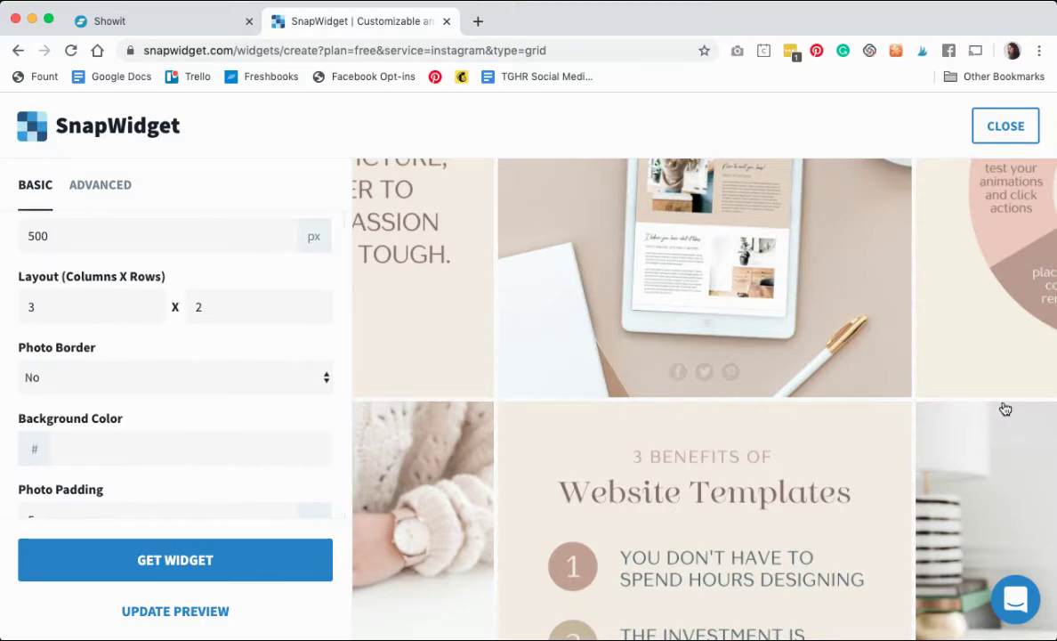
{"action": "scroll", "coordinate": [300, 380], "scroll_direction": "up", "scroll_amount": 2}
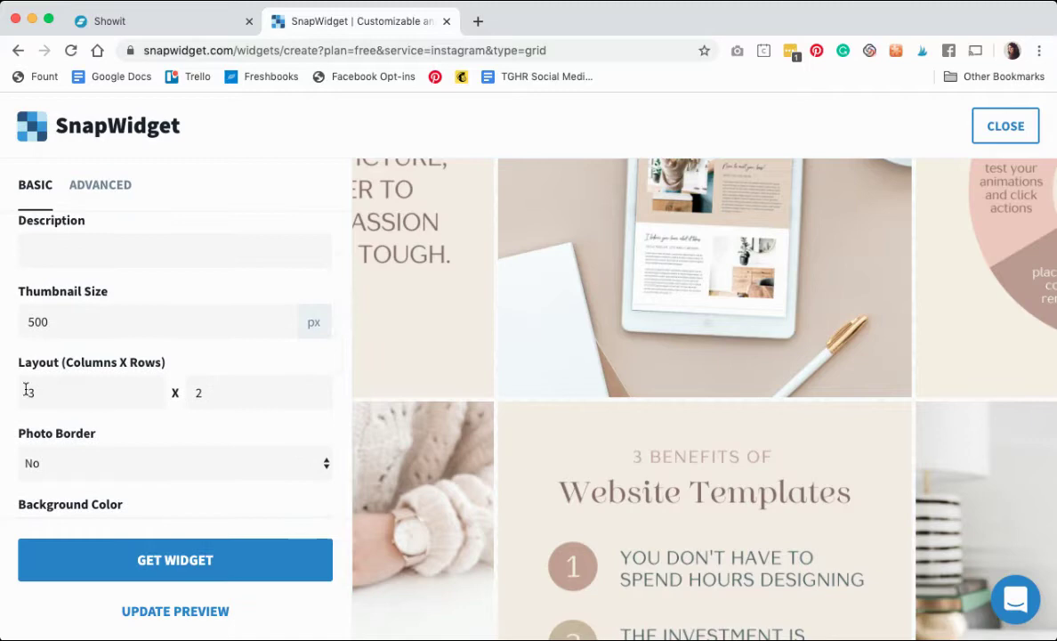
{"action": "scroll", "coordinate": [45, 393], "scroll_direction": "up", "scroll_amount": 1}
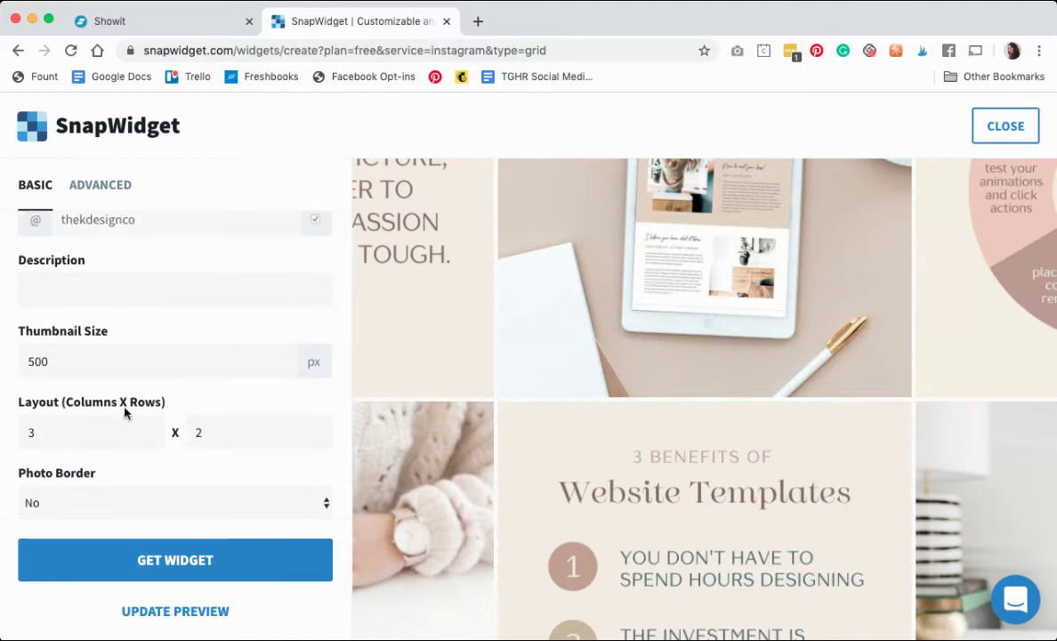
Set the grid to 1 row and 6 columns, then scroll down through the remaining settings
{"action": "left_click_drag", "start_coordinate": [206, 431], "coordinate": [184, 434]}
{"action": "type", "text": "1"}
{"action": "left_click_drag", "start_coordinate": [87, 432], "coordinate": [19, 434]}
{"action": "type", "text": "6"}
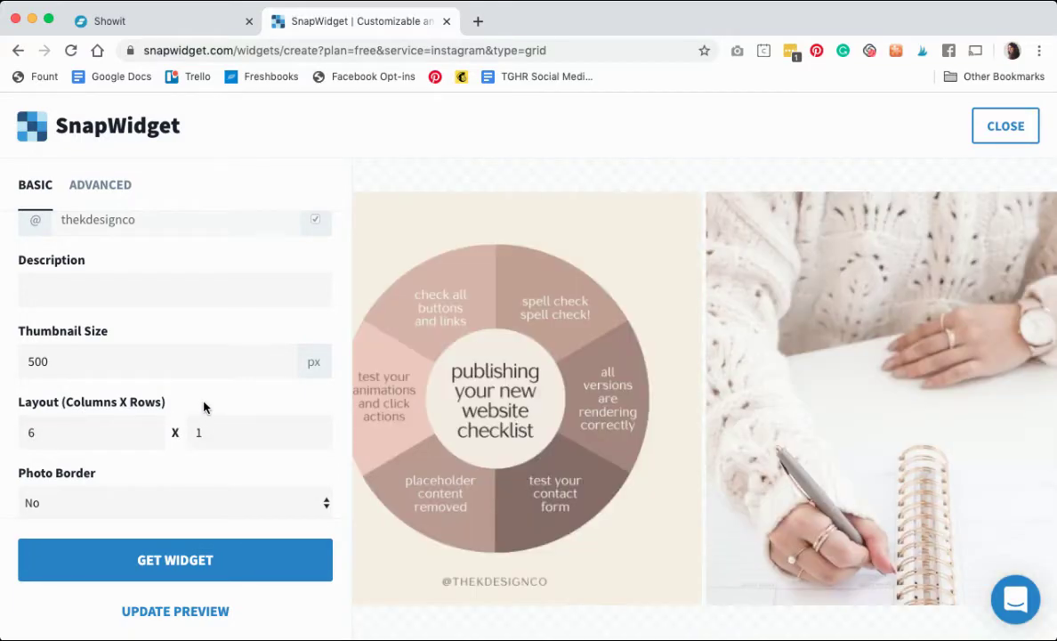
{"action": "scroll", "coordinate": [204, 407], "scroll_direction": "down", "scroll_amount": 2}
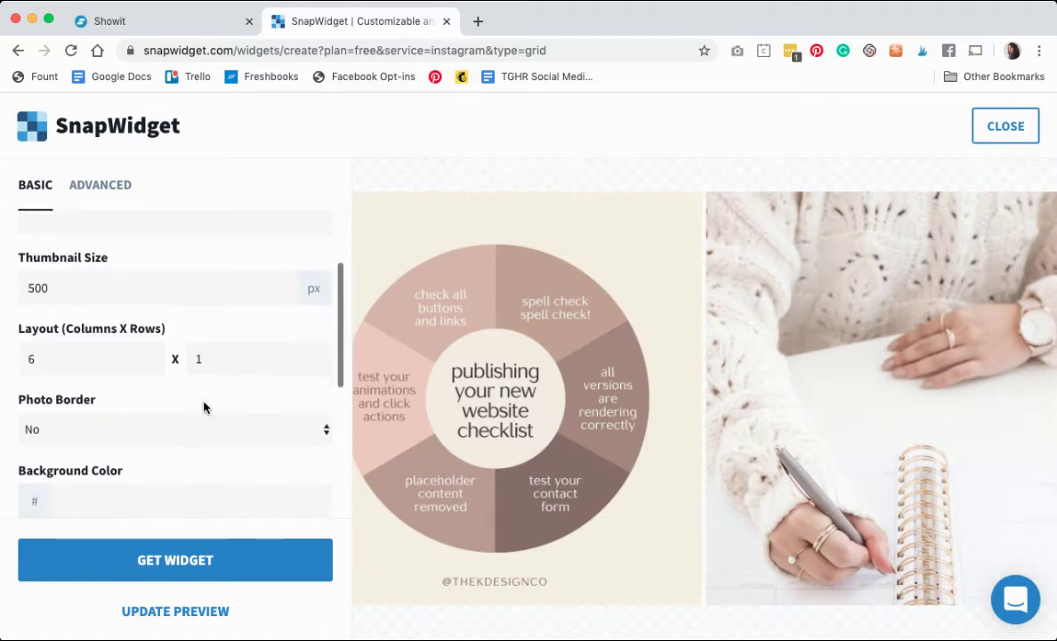
{"action": "scroll", "coordinate": [204, 407], "scroll_direction": "down", "scroll_amount": 1}
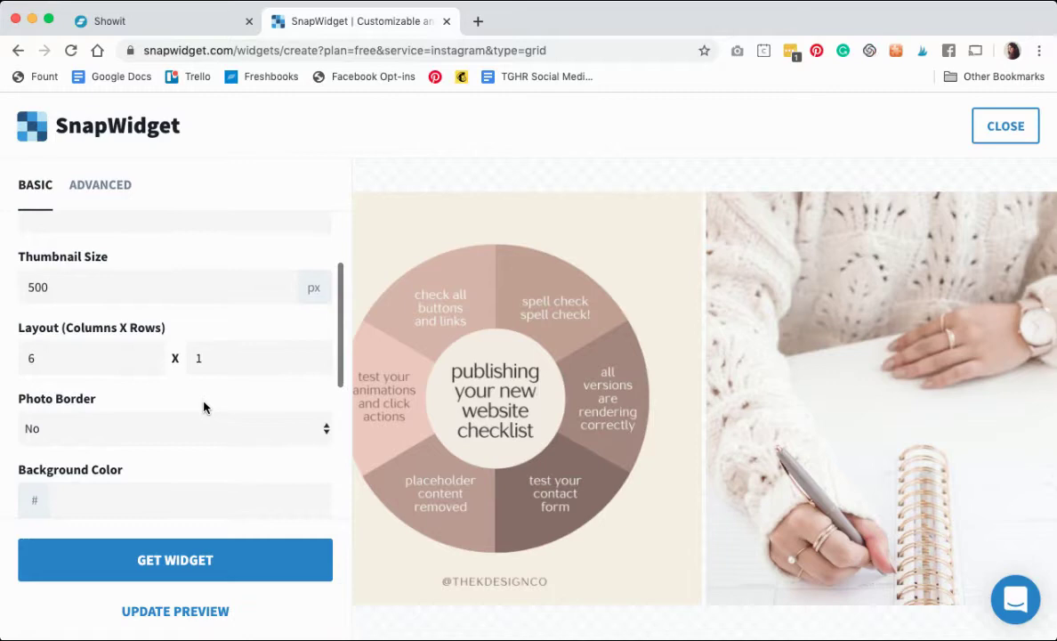
{"action": "scroll", "coordinate": [204, 407], "scroll_direction": "down", "scroll_amount": 2}
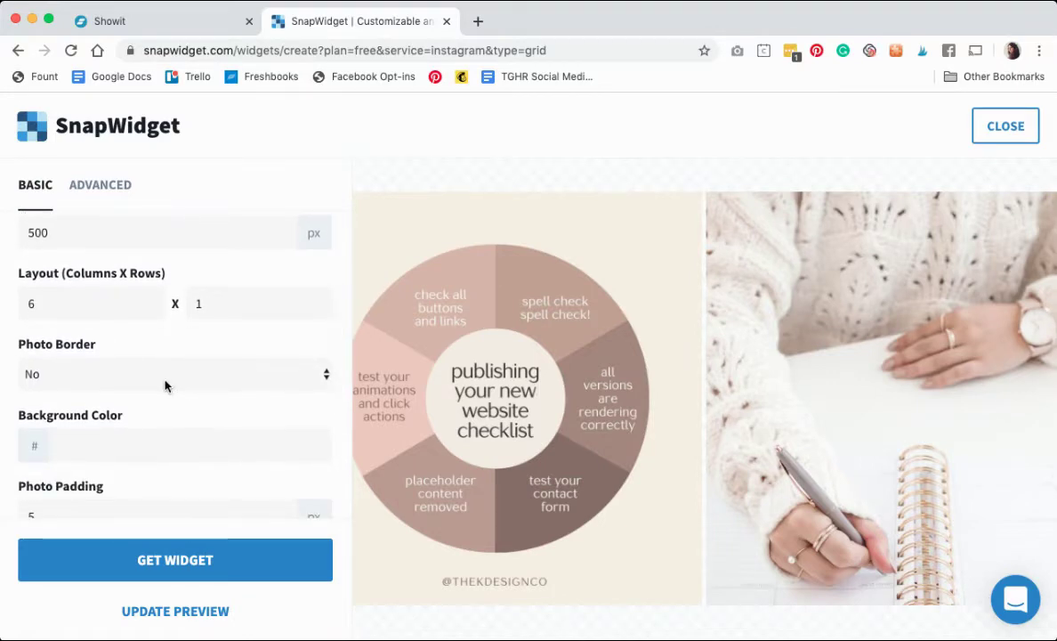
{"action": "scroll", "coordinate": [214, 386], "scroll_direction": "down", "scroll_amount": 2}
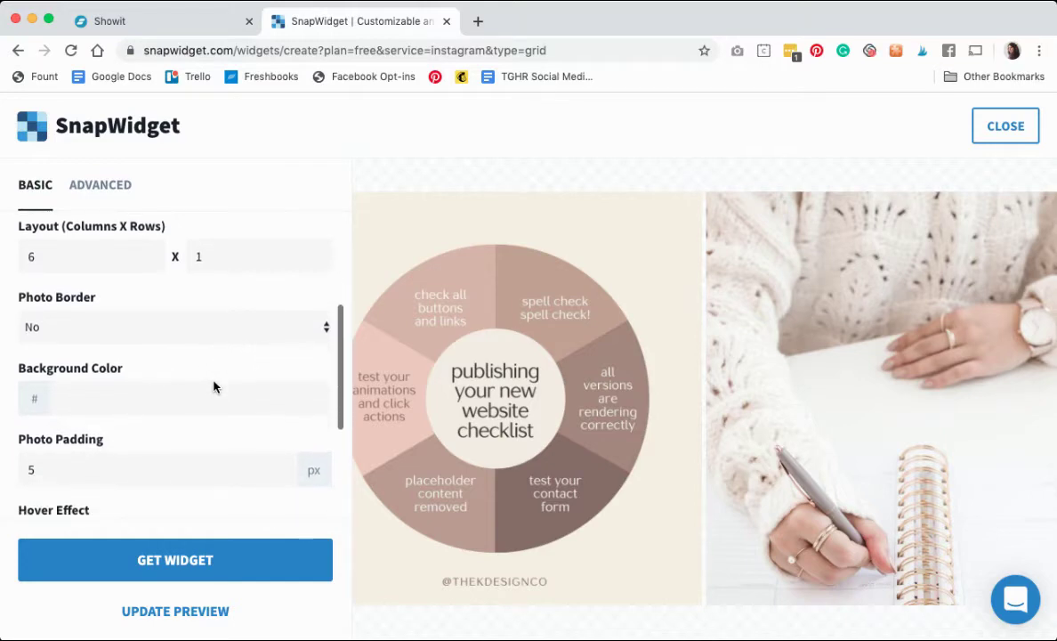
{"action": "scroll", "coordinate": [295, 409], "scroll_direction": "down", "scroll_amount": 2}
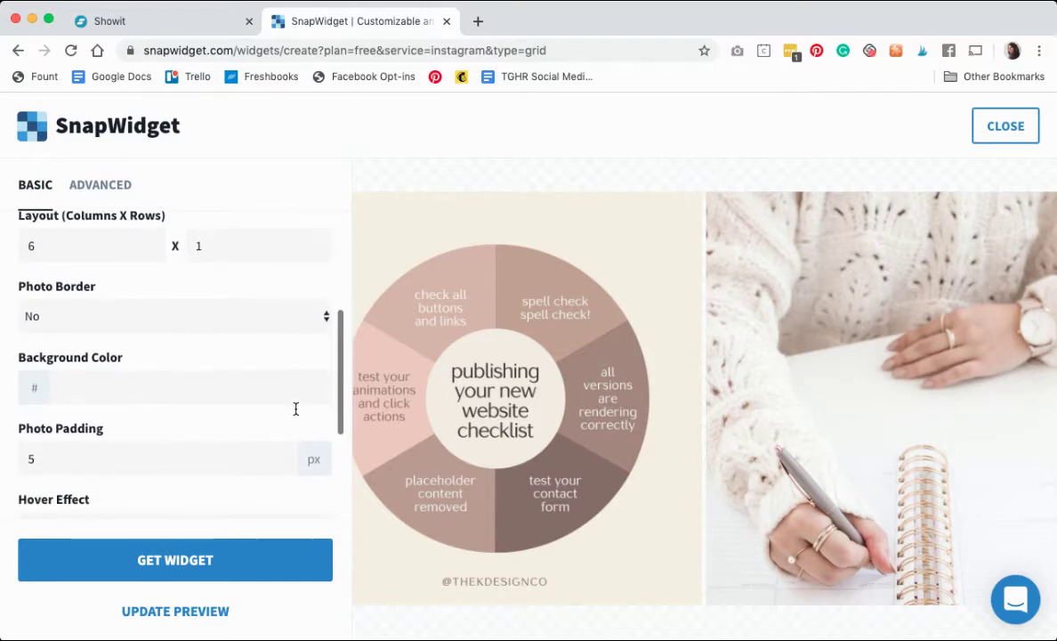
{"action": "scroll", "coordinate": [296, 409], "scroll_direction": "down", "scroll_amount": 2}
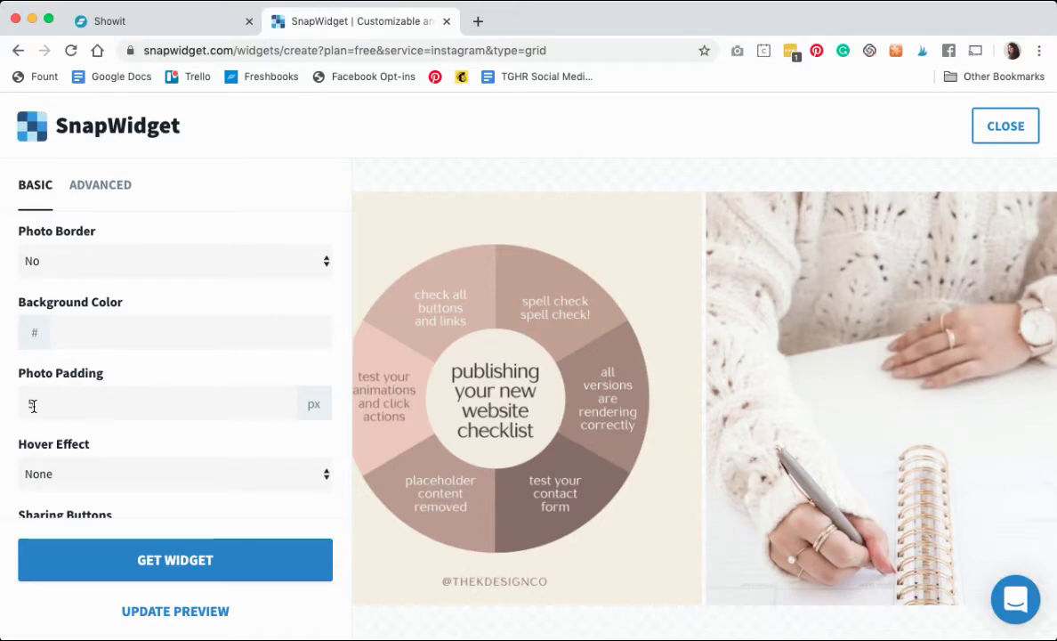
{"action": "scroll", "coordinate": [322, 453], "scroll_direction": "down", "scroll_amount": 3}
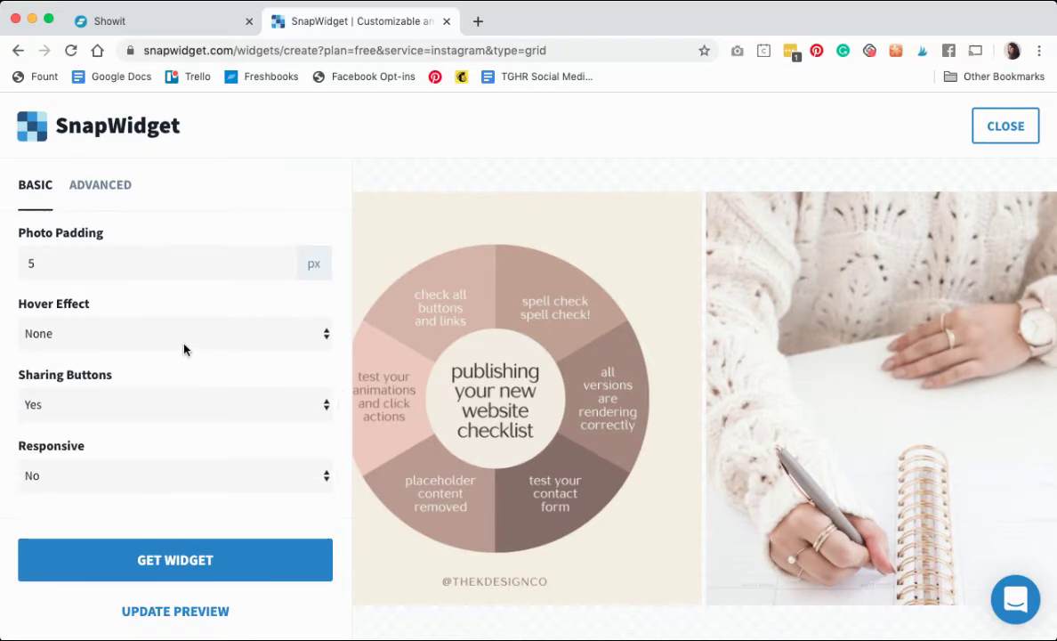
Set Hover Effect to Fade Out, Sharing Buttons to No, and Responsive to Yes
{"action": "left_click", "coordinate": [223, 373]}
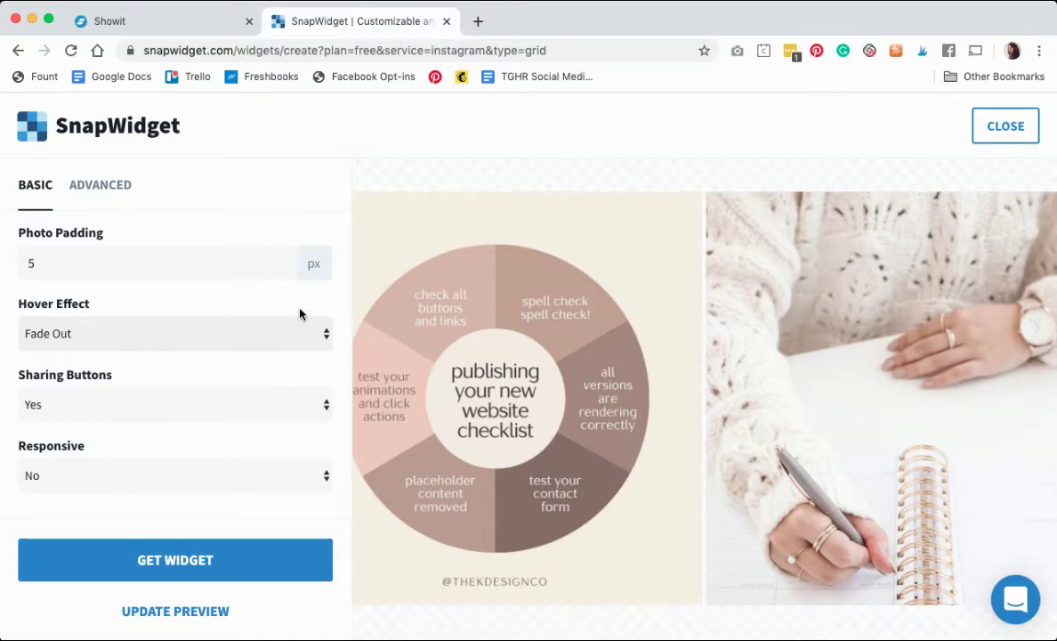
{"action": "mouse_move", "coordinate": [463, 230]}
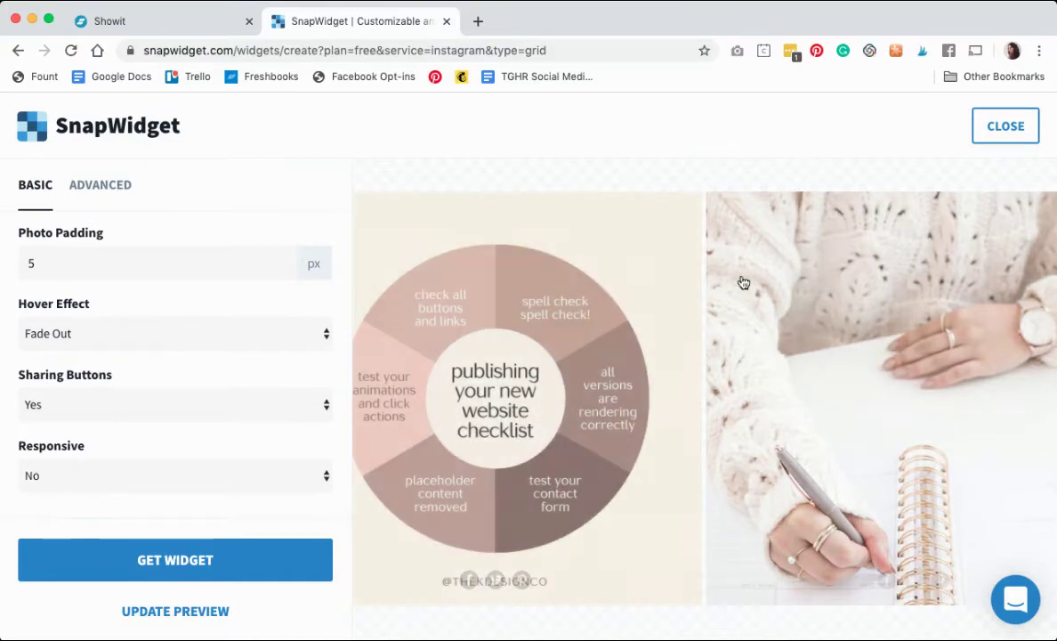
{"action": "mouse_move", "coordinate": [771, 289]}
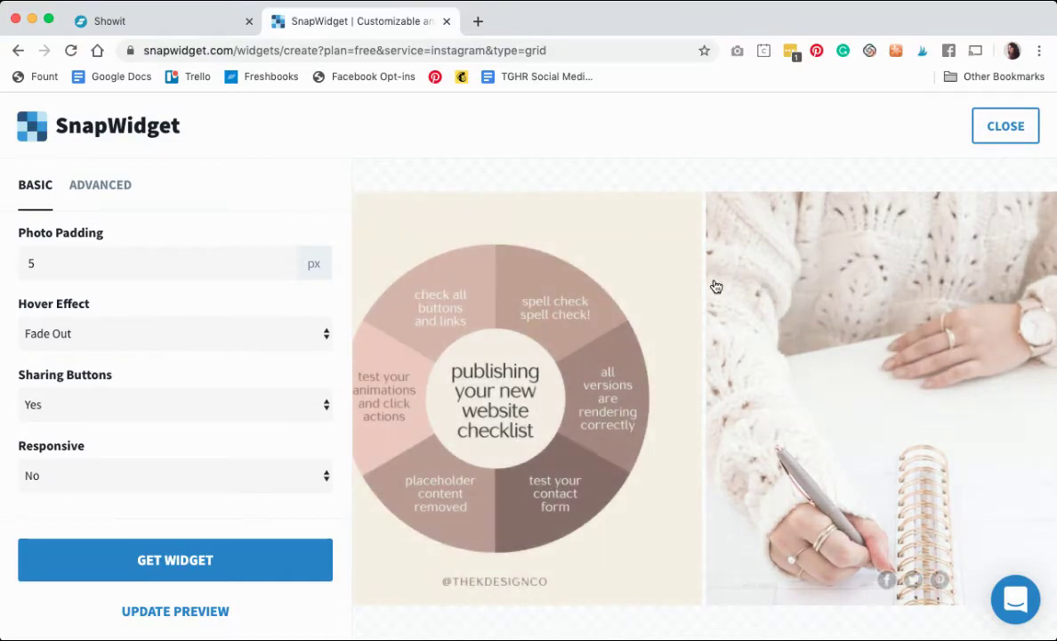
{"action": "mouse_move", "coordinate": [678, 283]}
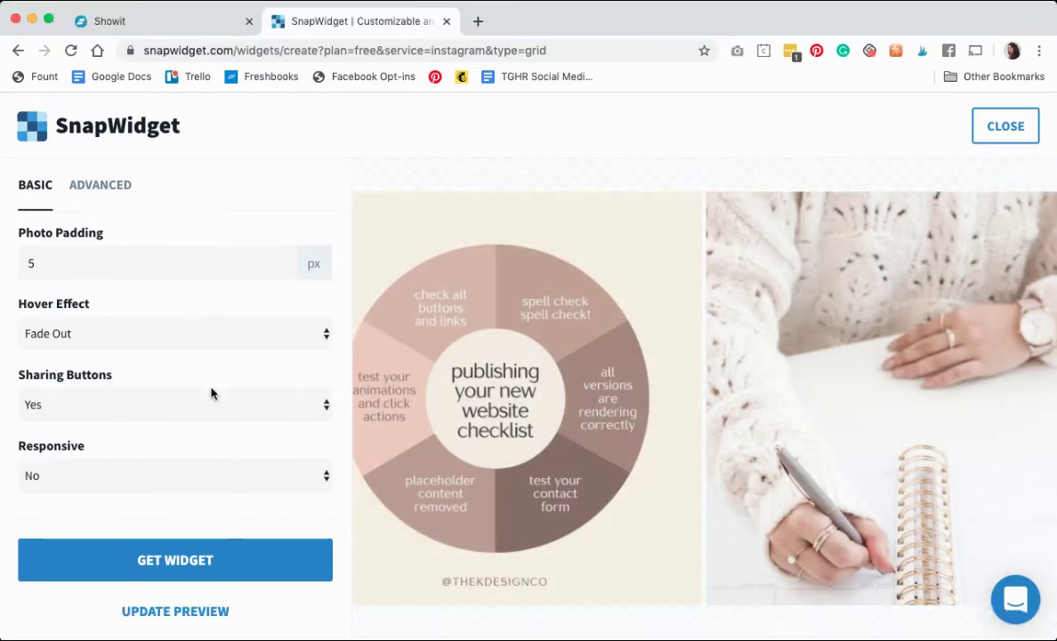
{"action": "mouse_move", "coordinate": [406, 428]}
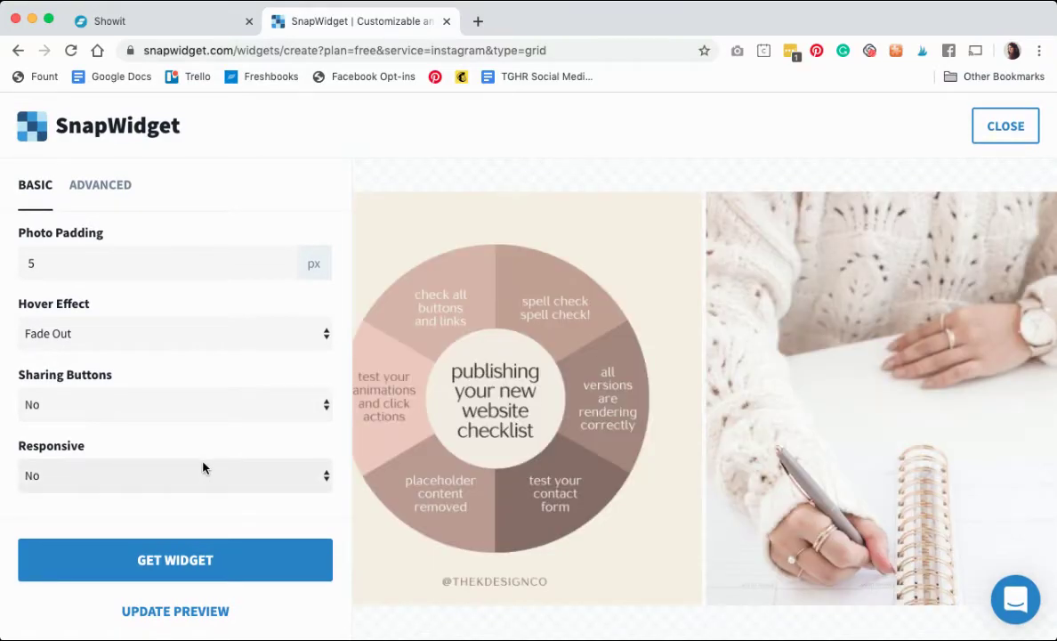
{"action": "left_click", "coordinate": [203, 468]}
{"action": "left_click", "coordinate": [203, 471]}
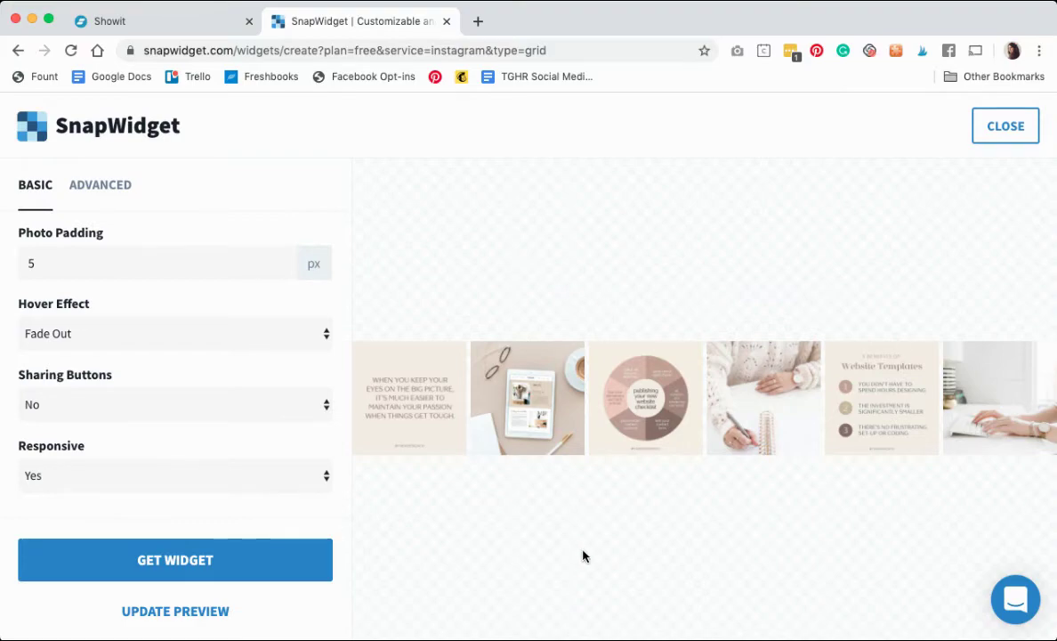
Generate and copy the widget's embed code, then return to the Showit editor
{"action": "left_click", "coordinate": [204, 575]}
{"action": "left_click", "coordinate": [473, 456]}
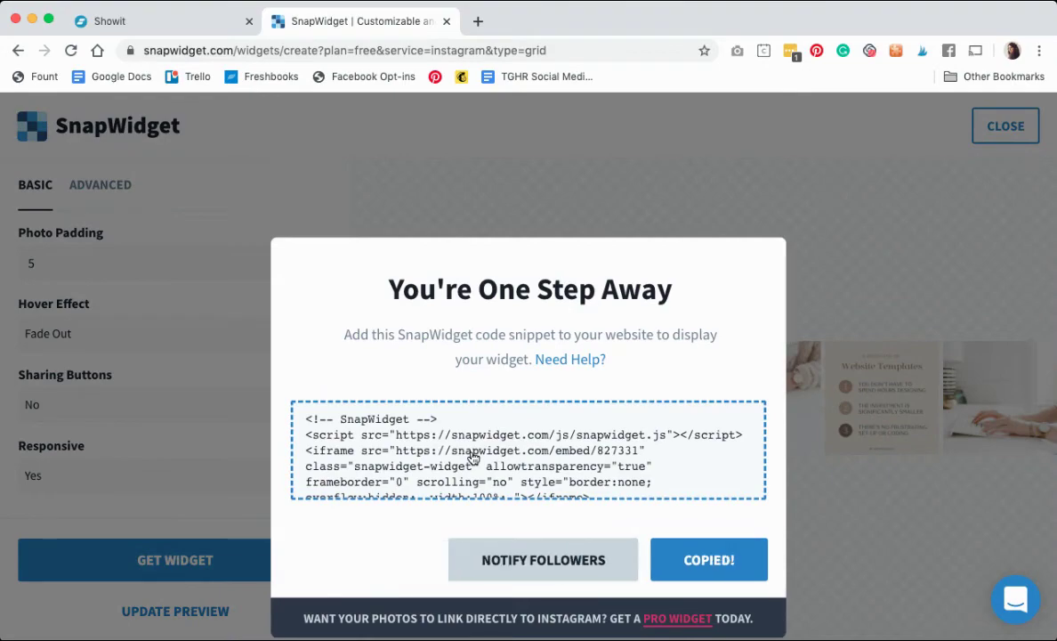
{"action": "left_click", "coordinate": [168, 24]}
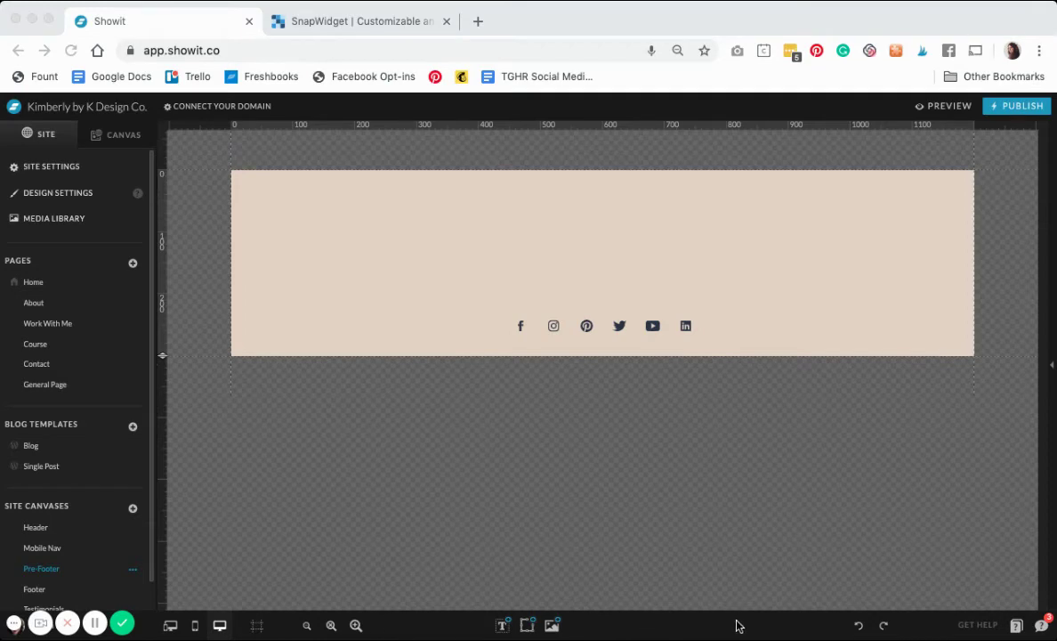
Add an Embed Code element to the pre-footer and paste in the SnapWidget code
{"action": "left_click", "coordinate": [527, 626]}
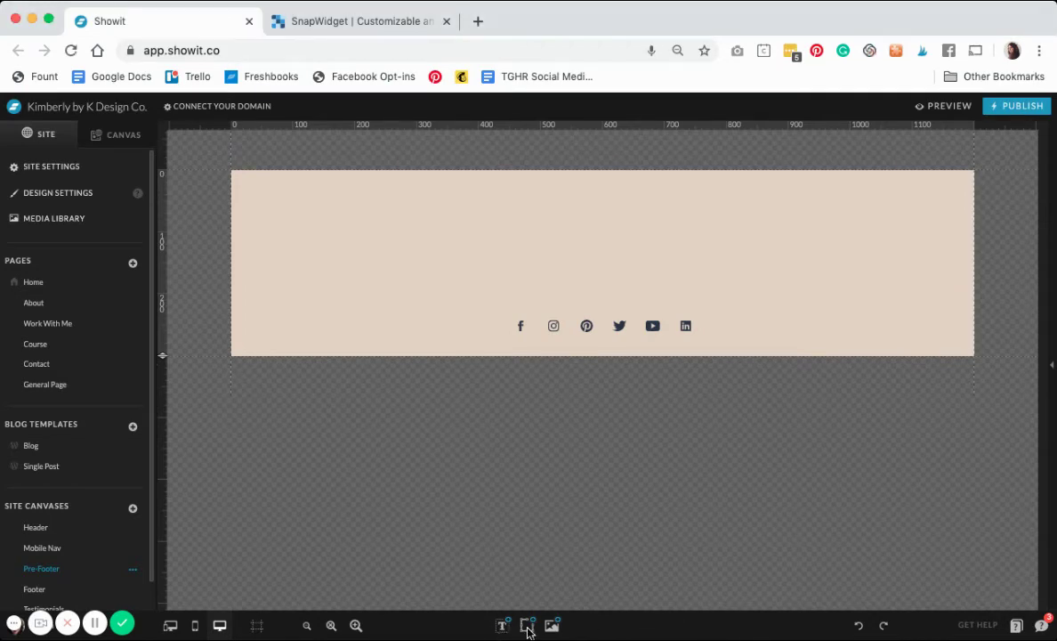
{"action": "left_click", "coordinate": [527, 570]}
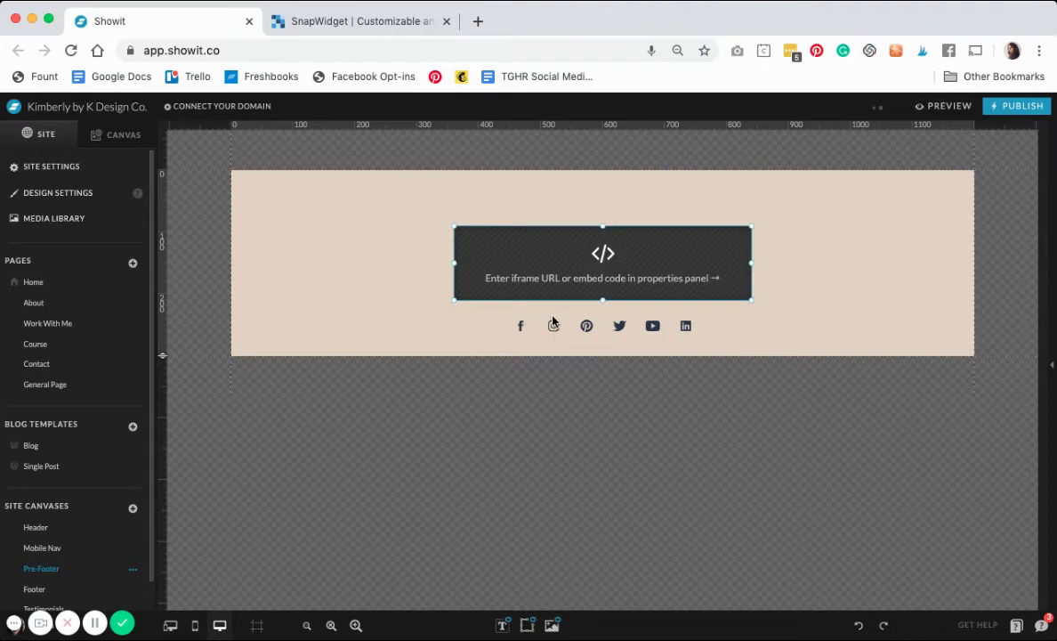
{"action": "double_click", "coordinate": [557, 285]}
{"action": "left_click", "coordinate": [557, 278]}
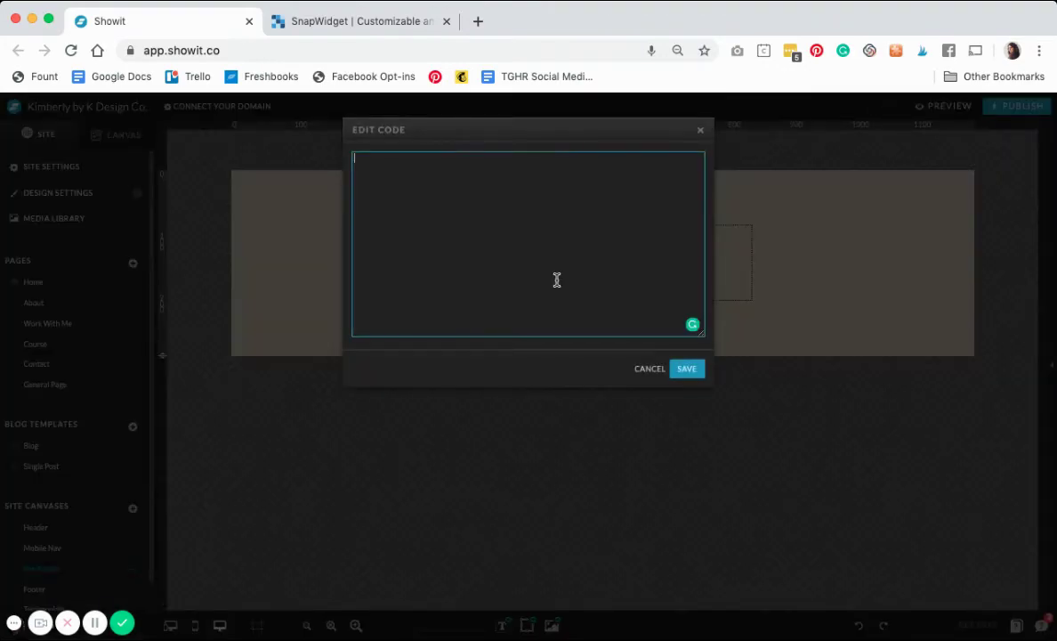
{"action": "key", "text": "cmd+v"}
{"action": "left_click", "coordinate": [678, 368]}
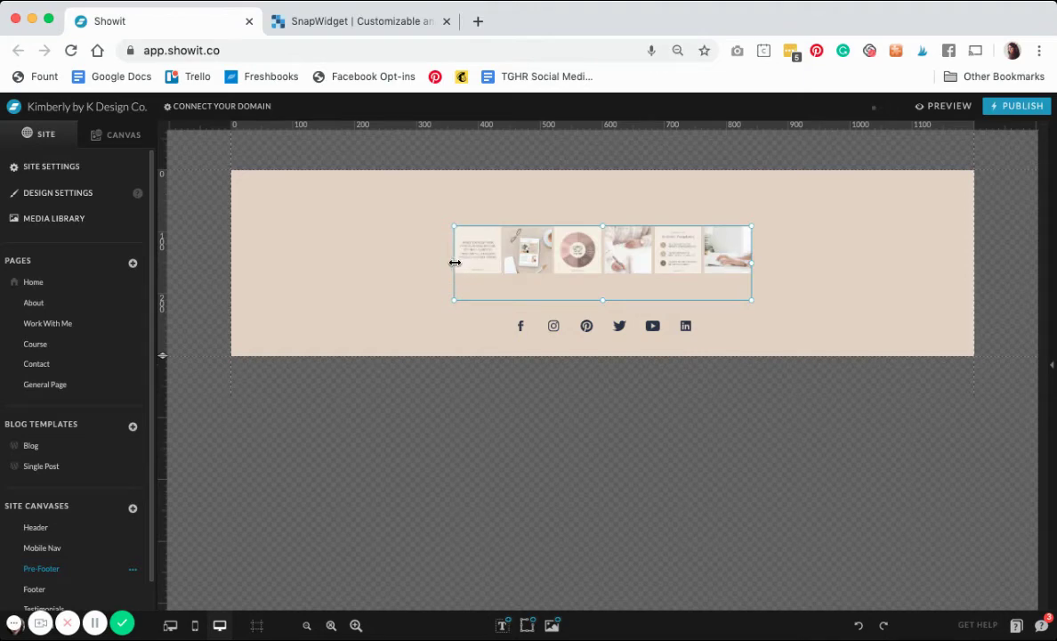
Stretch the embed box across the section width and up to its top, about 1198 × 197 px
{"action": "left_click_drag", "start_coordinate": [454, 263], "coordinate": [233, 271]}
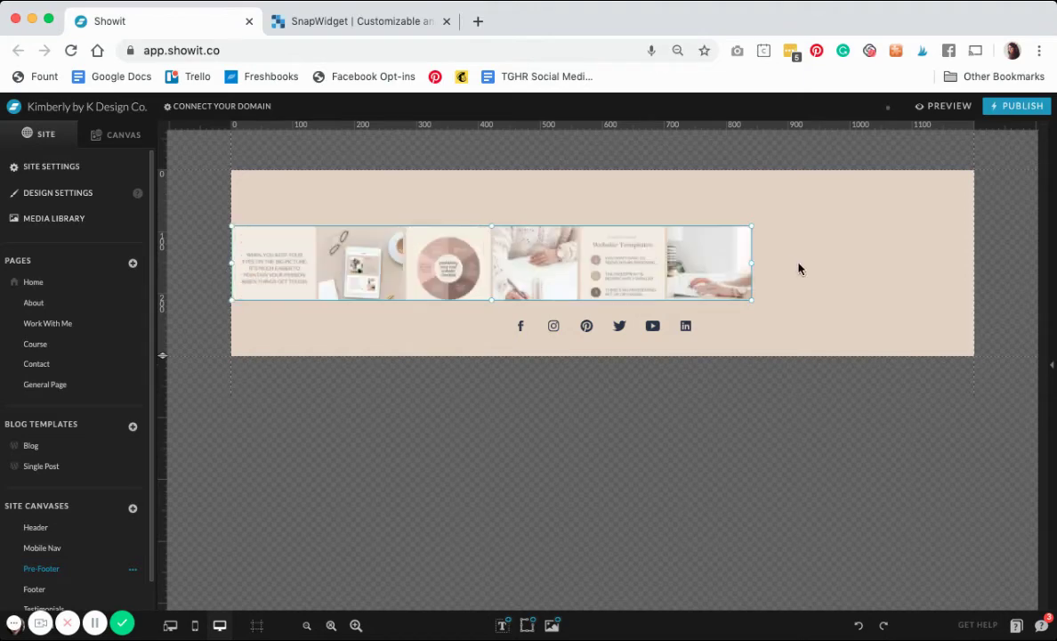
{"action": "left_click_drag", "start_coordinate": [752, 263], "coordinate": [970, 258]}
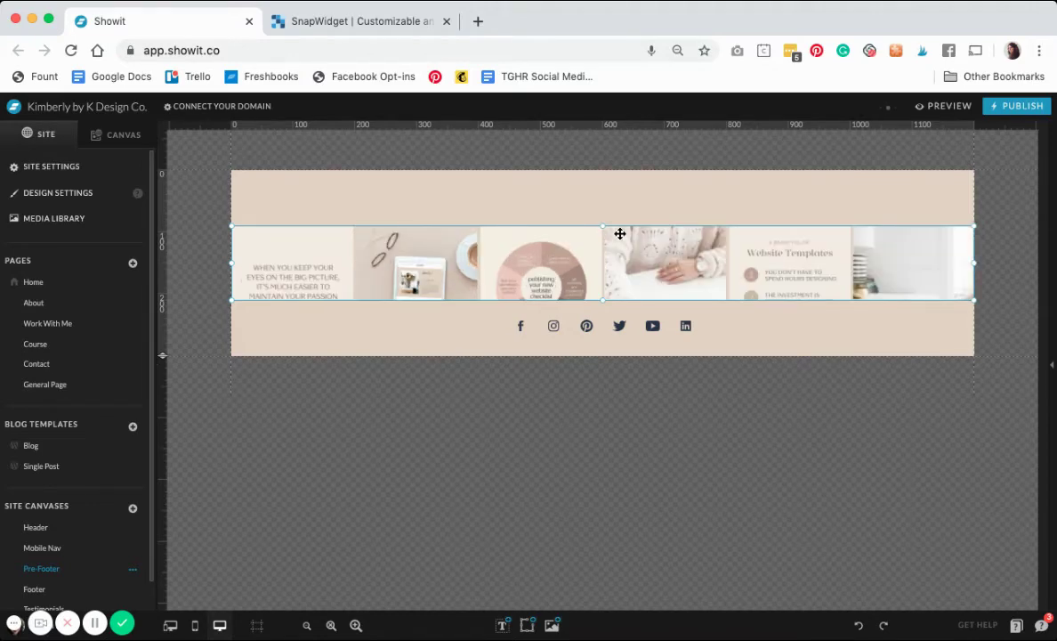
{"action": "left_click_drag", "start_coordinate": [601, 226], "coordinate": [597, 171]}
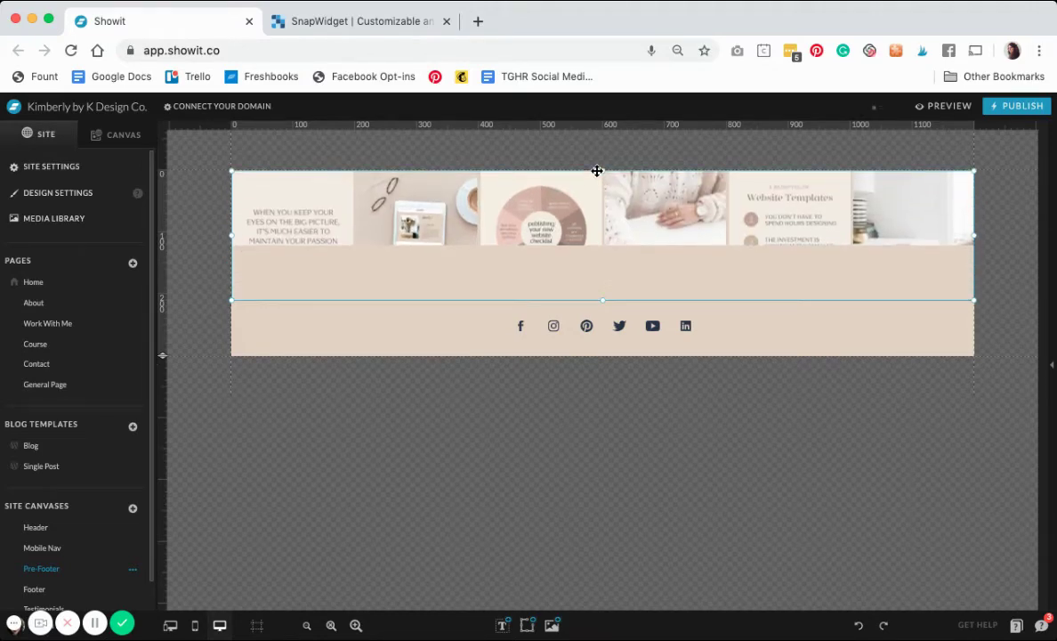
{"action": "left_click_drag", "start_coordinate": [604, 303], "coordinate": [604, 293]}
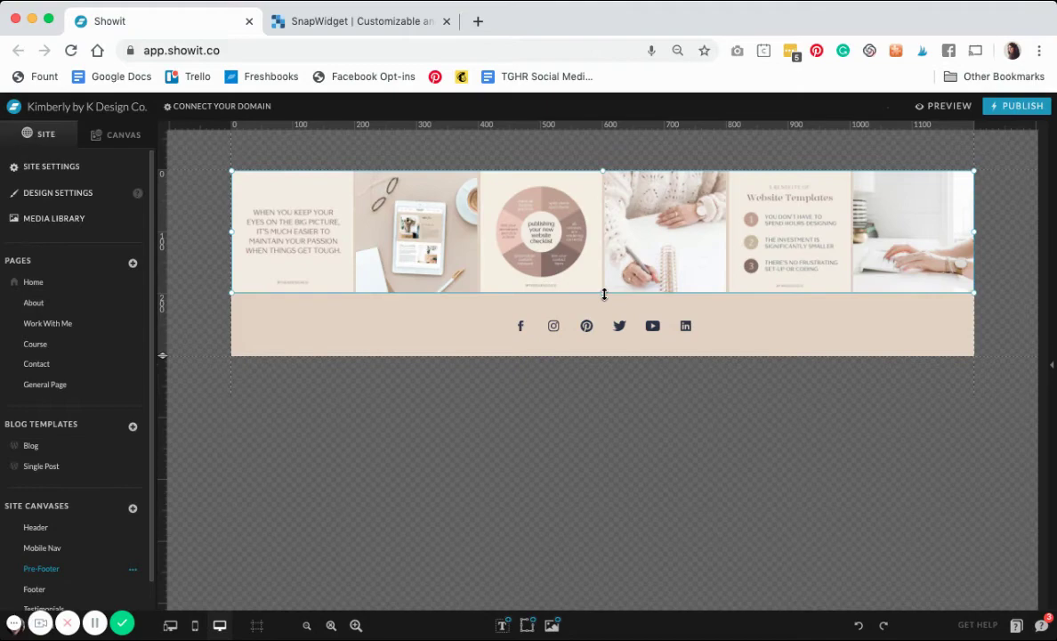
{"action": "left_click", "coordinate": [1052, 365]}
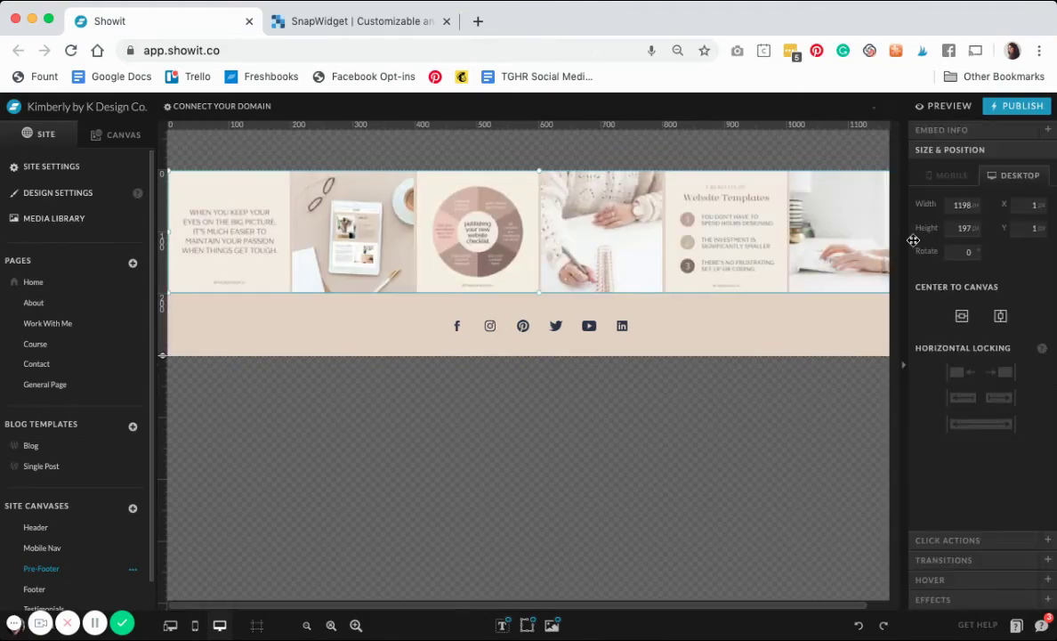
Lock the strip to full browser width, with Width 1200 px and X 0
{"action": "left_click", "coordinate": [926, 204]}
{"action": "left_click", "coordinate": [990, 426]}
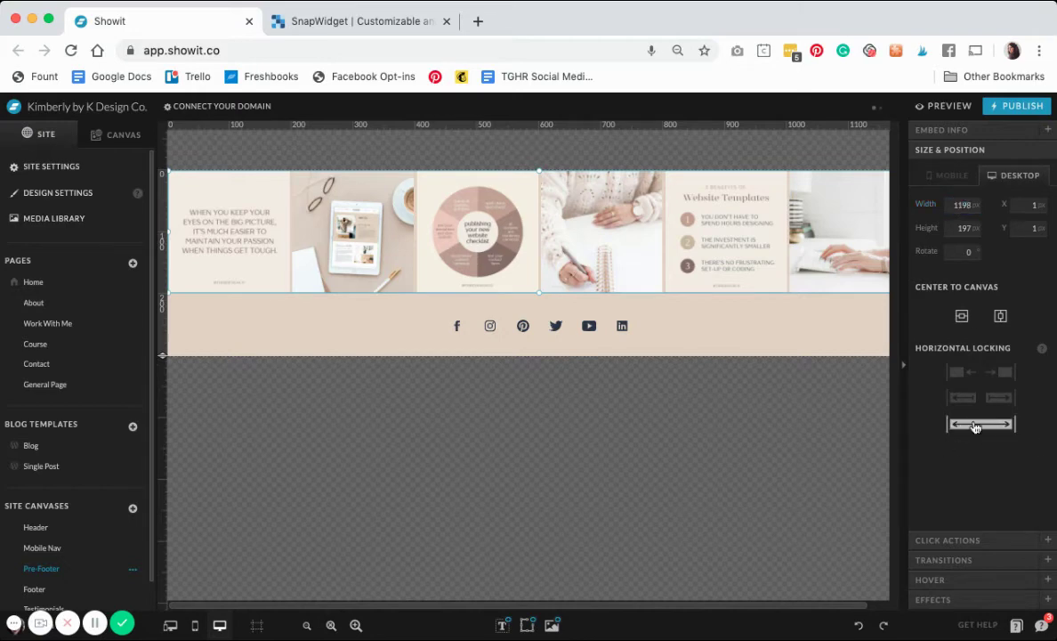
{"action": "left_click", "coordinate": [955, 205]}
{"action": "type", "text": "1200"}
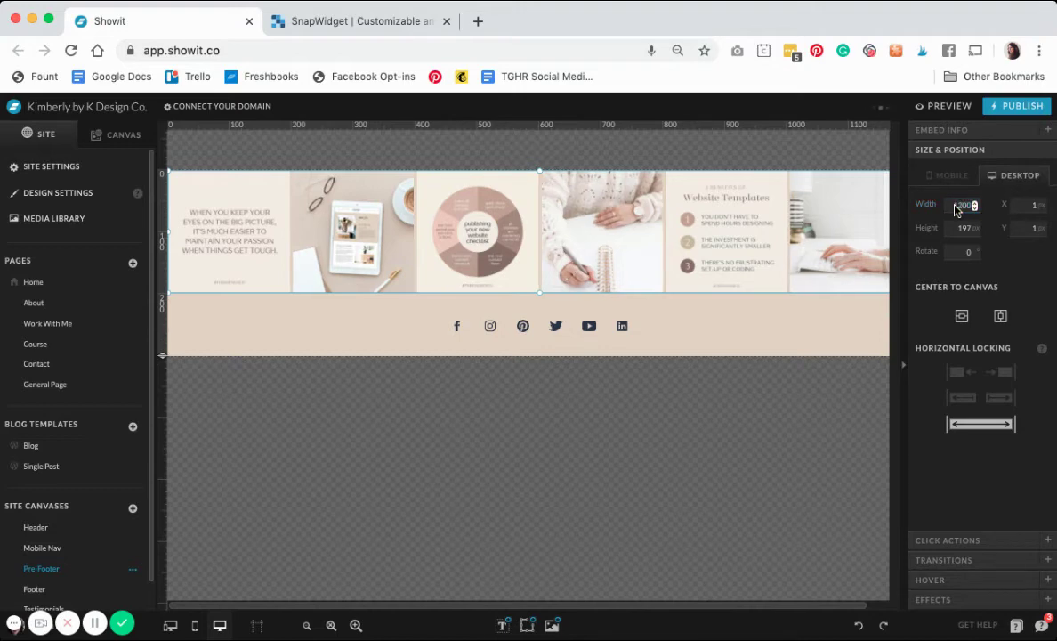
{"action": "key", "text": "Return"}
{"action": "left_click", "coordinate": [1002, 317]}
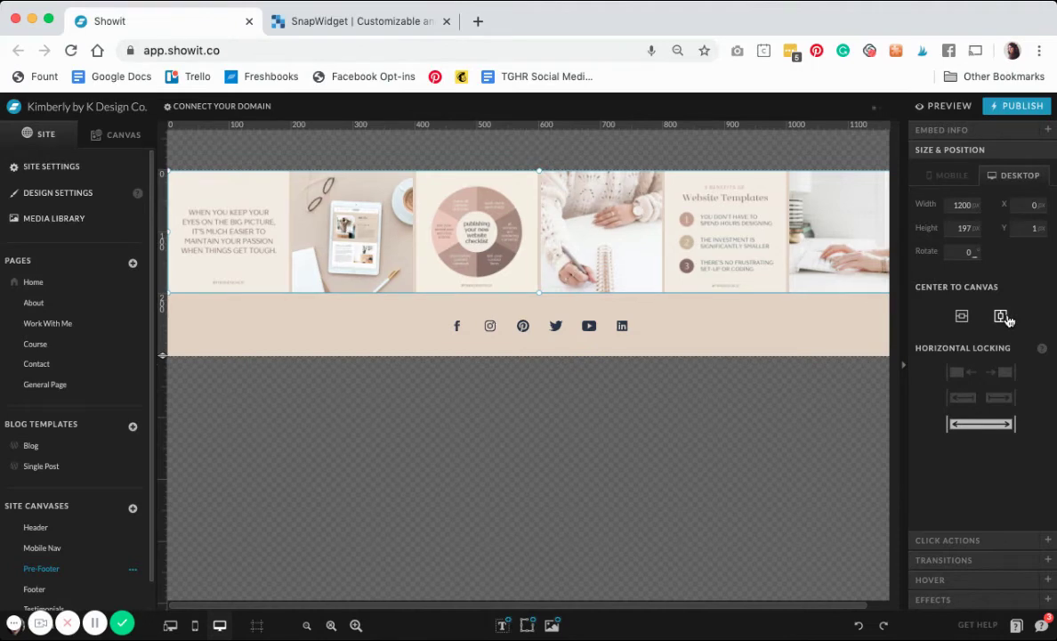
{"action": "left_click", "coordinate": [780, 327]}
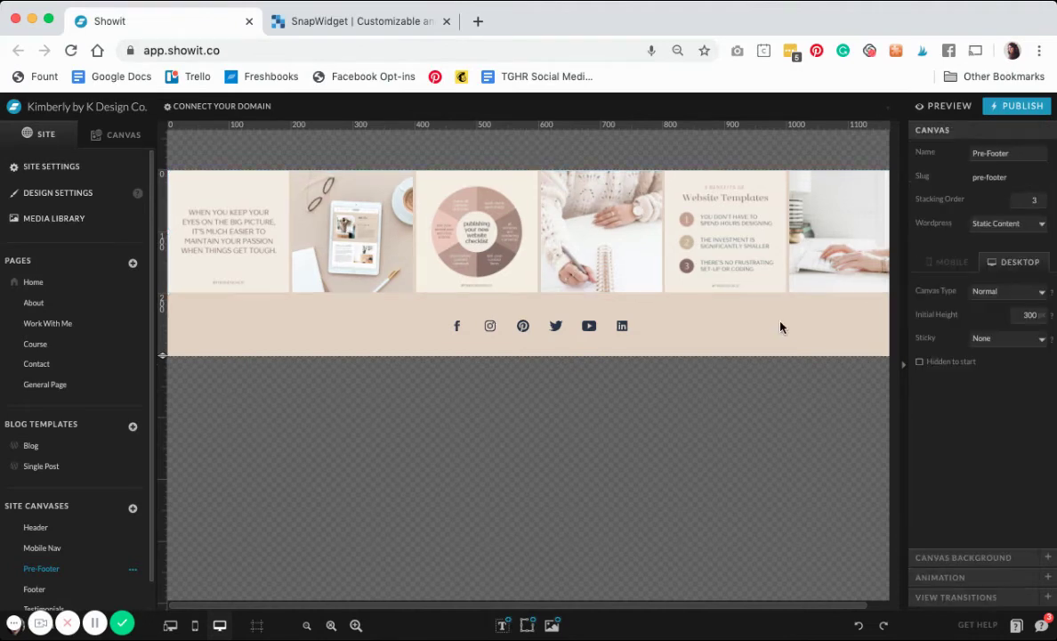
In mobile view, make the Pre-Footer taller and nudge all the social icons down
{"action": "left_click", "coordinate": [196, 627]}
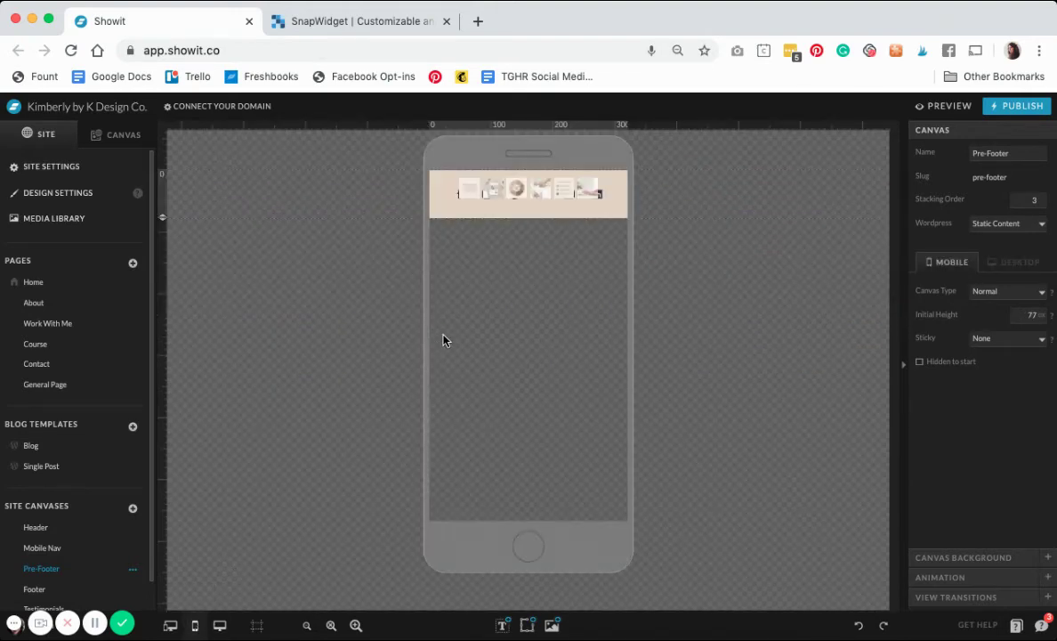
{"action": "left_click_drag", "start_coordinate": [163, 217], "coordinate": [168, 268]}
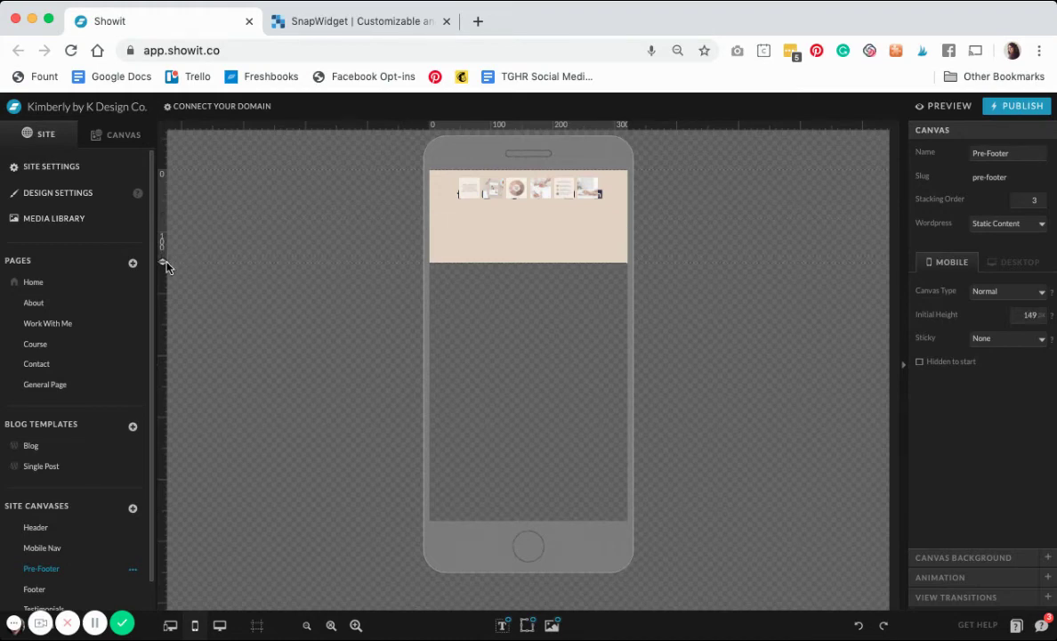
{"action": "left_click", "coordinate": [529, 210]}
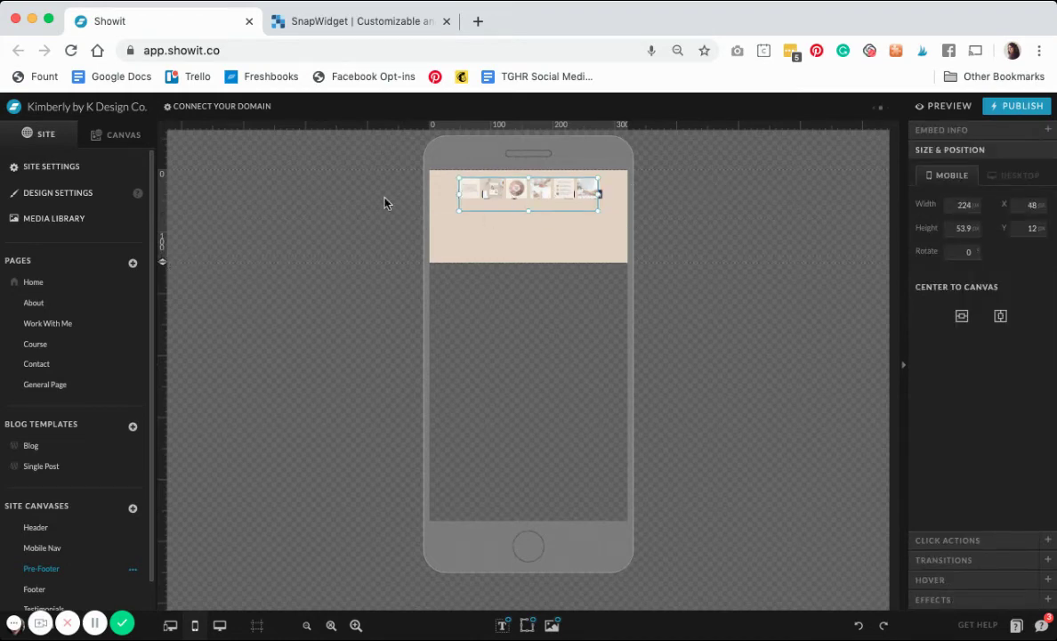
{"action": "left_click", "coordinate": [121, 136]}
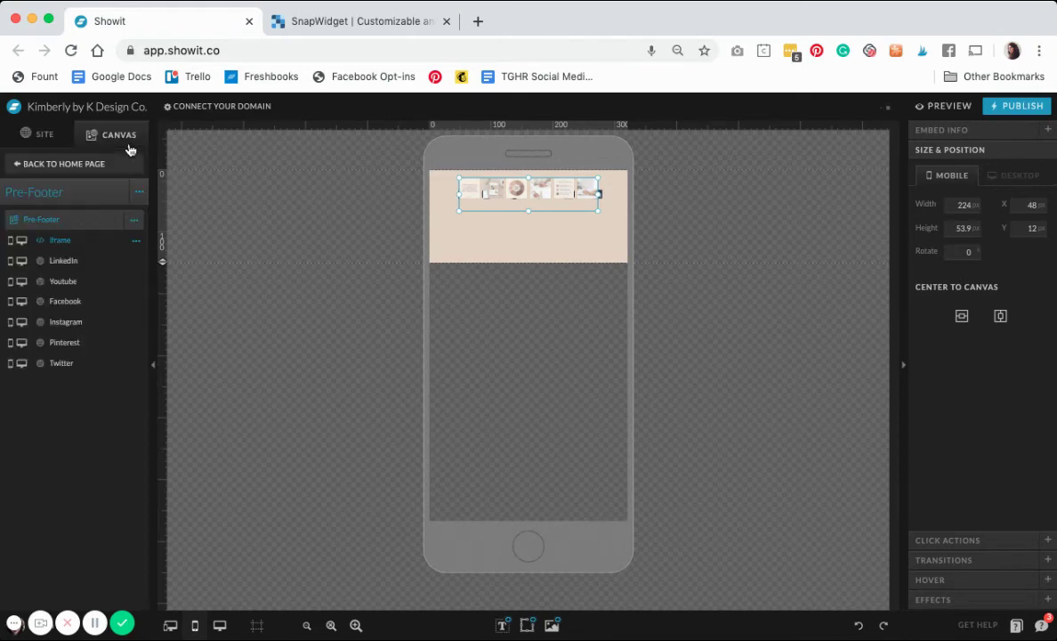
{"action": "left_click", "coordinate": [76, 260]}
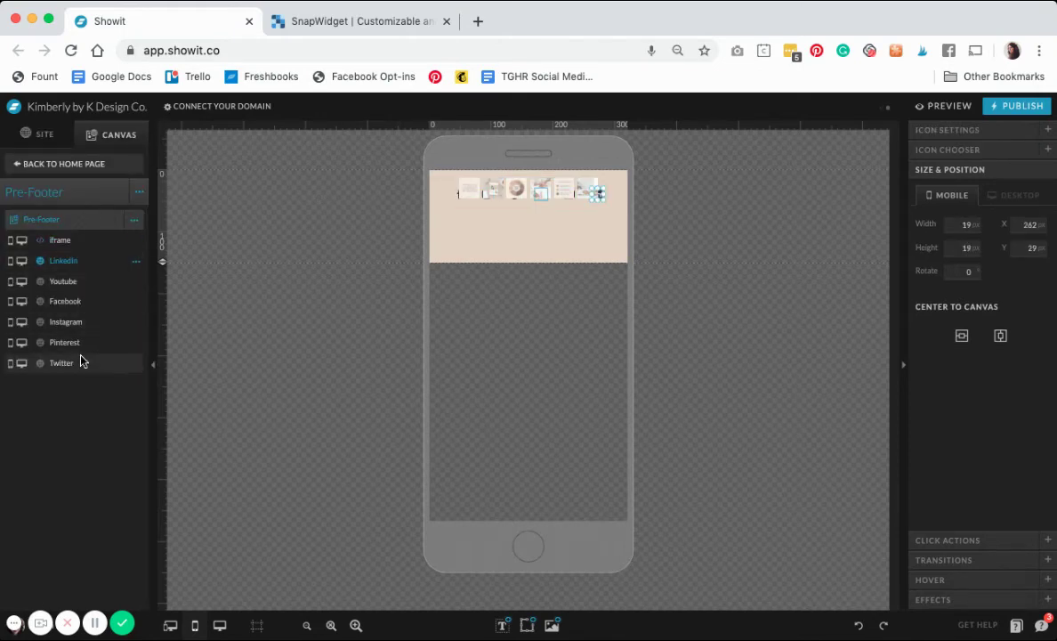
{"action": "left_click", "coordinate": [80, 362], "text": "shift"}
{"action": "key", "text": "shift+Down"}
{"action": "key", "text": "shift+Down"}
{"action": "key", "text": "shift+Down"}
{"action": "key", "text": "shift+Down"}
{"action": "key", "text": "shift+Down"}
{"action": "key", "text": "shift+Down"}
{"action": "key", "text": "shift+Down"}
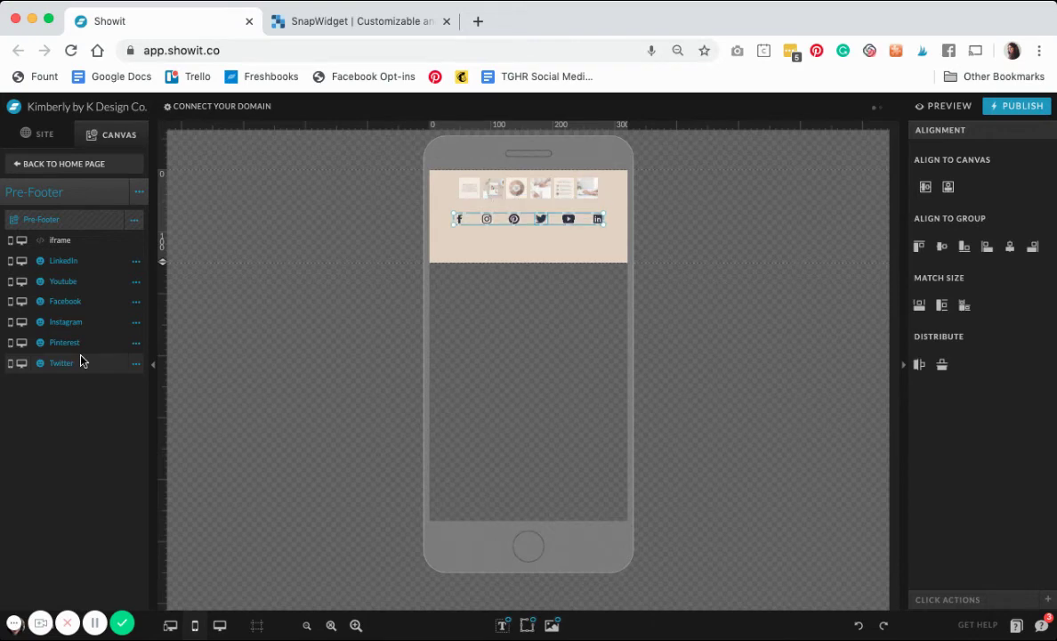
{"action": "key", "text": "shift+Down"}
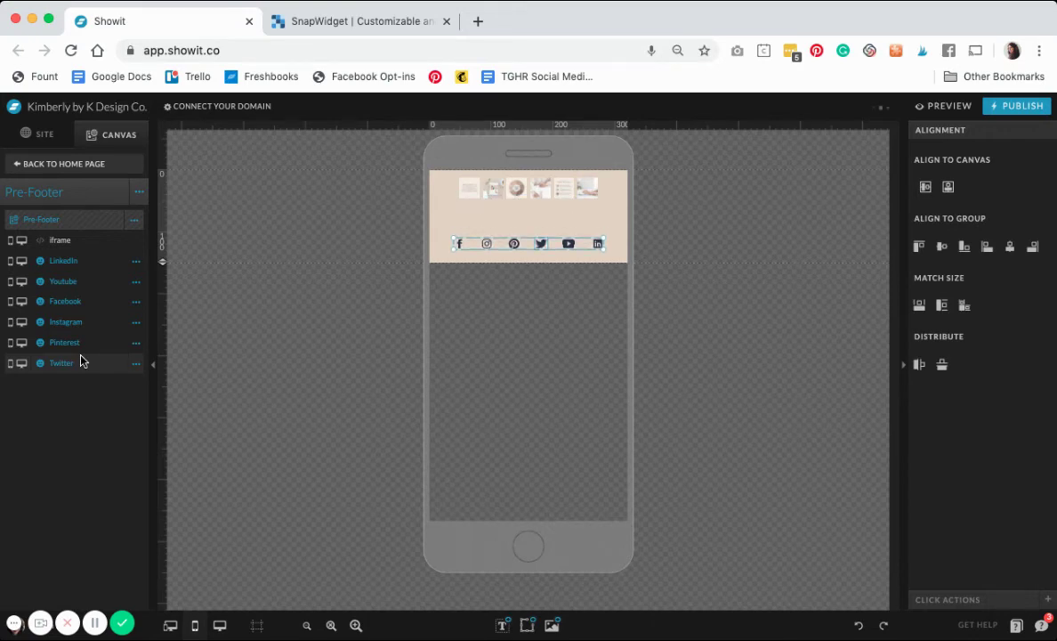
Widen the photo strip to the phone's full 320 px width, then shrink the Pre-Footer to 123 px
{"action": "left_click", "coordinate": [507, 185]}
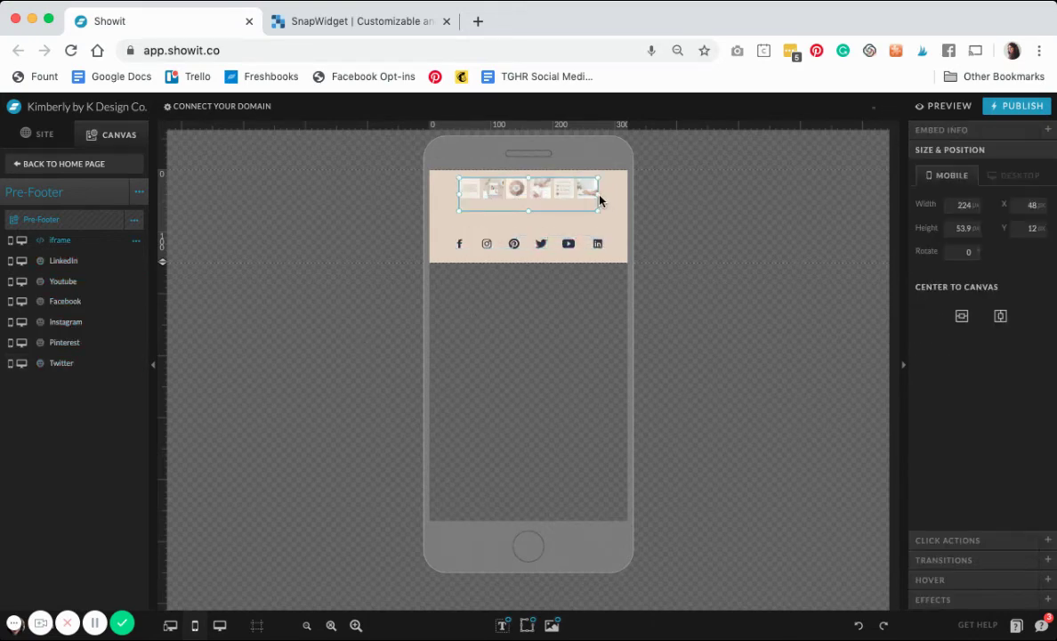
{"action": "left_click_drag", "start_coordinate": [599, 195], "coordinate": [629, 193]}
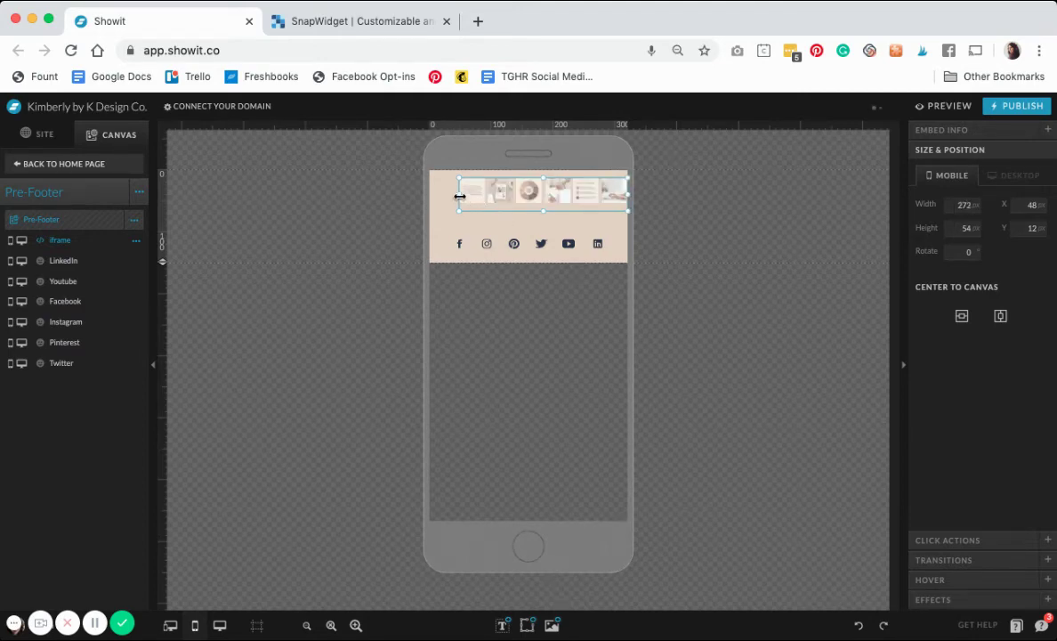
{"action": "left_click_drag", "start_coordinate": [459, 195], "coordinate": [429, 195]}
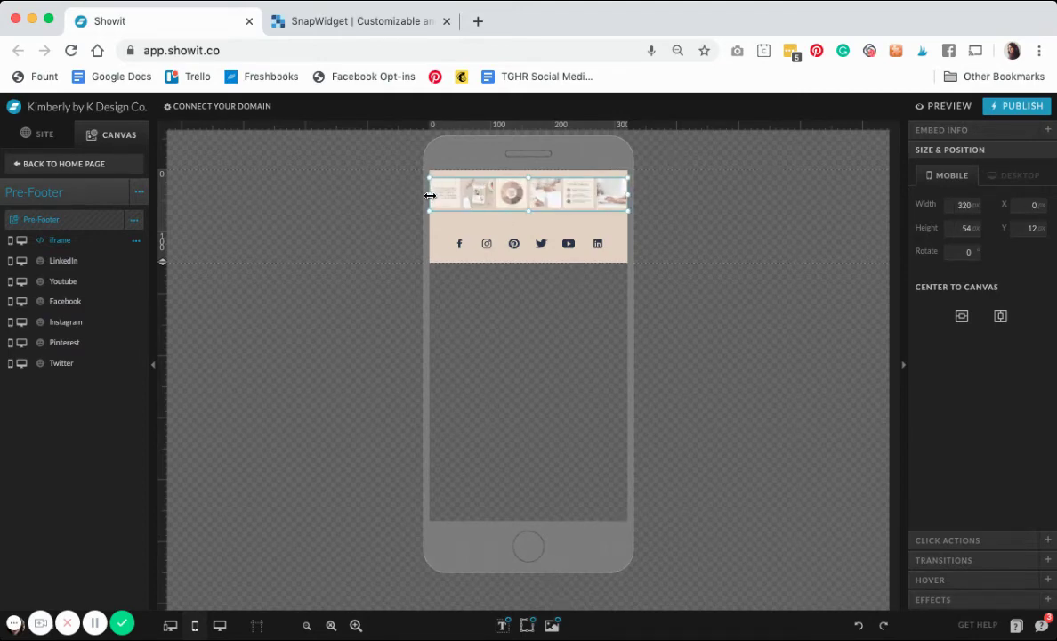
{"action": "left_click_drag", "start_coordinate": [529, 212], "coordinate": [565, 189]}
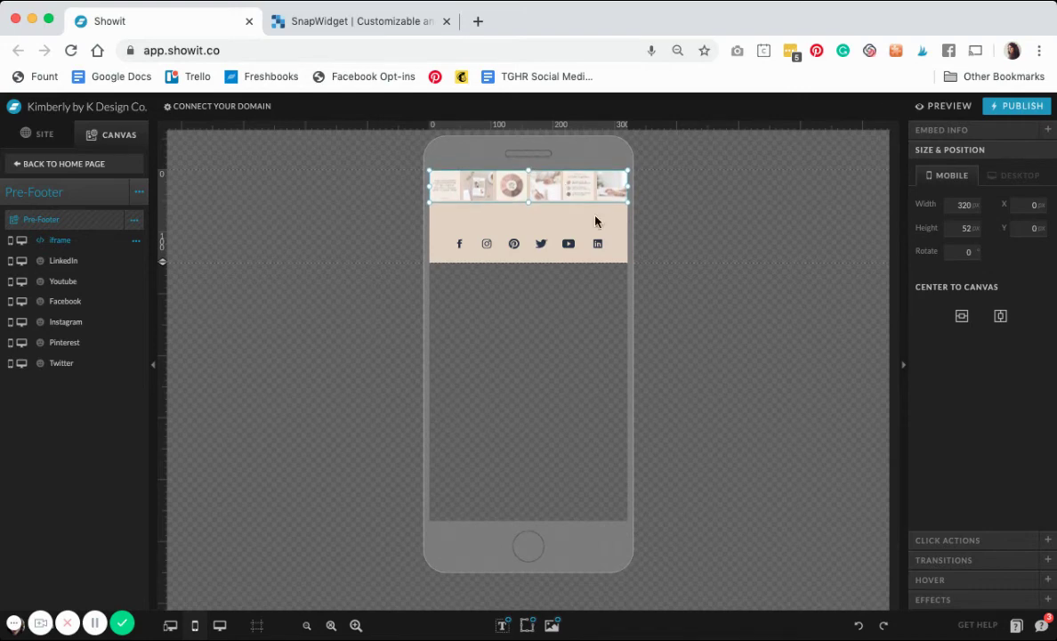
{"action": "left_click", "coordinate": [625, 254]}
{"action": "left_click_drag", "start_coordinate": [587, 248], "coordinate": [484, 222]}
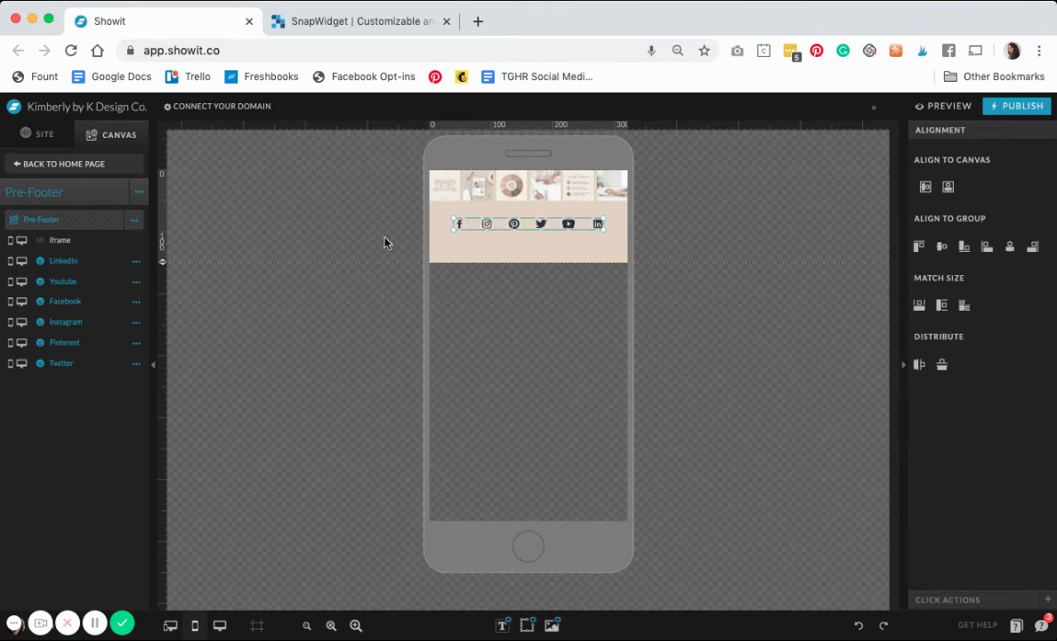
{"action": "left_click_drag", "start_coordinate": [164, 263], "coordinate": [164, 245]}
{"action": "left_click", "coordinate": [673, 172]}
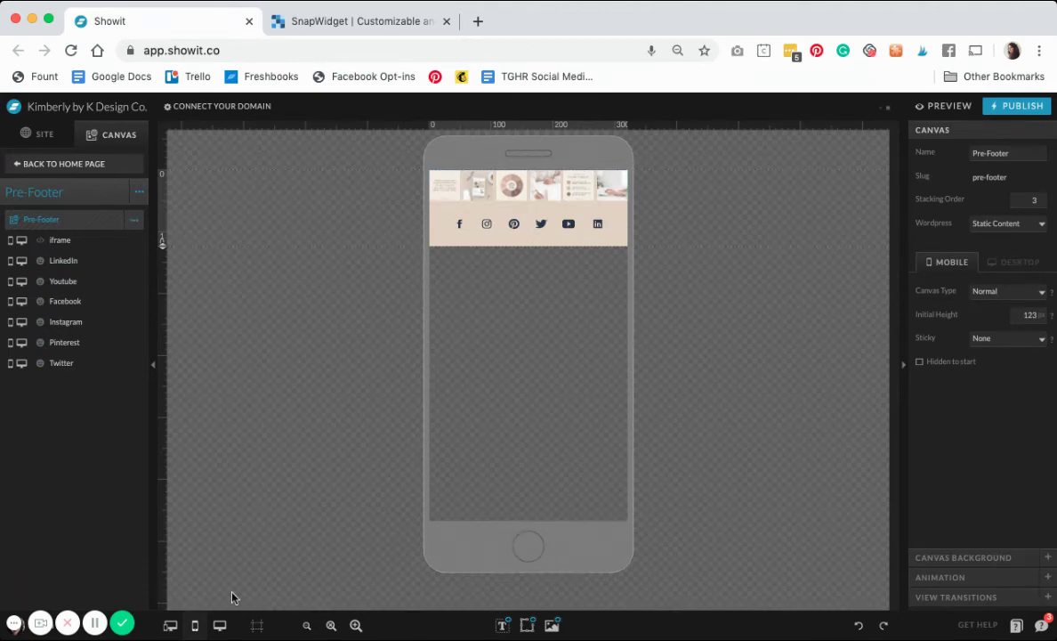
Publish the site from desktop view and open the live showit.site Home page in a new tab
{"action": "left_click", "coordinate": [172, 627]}
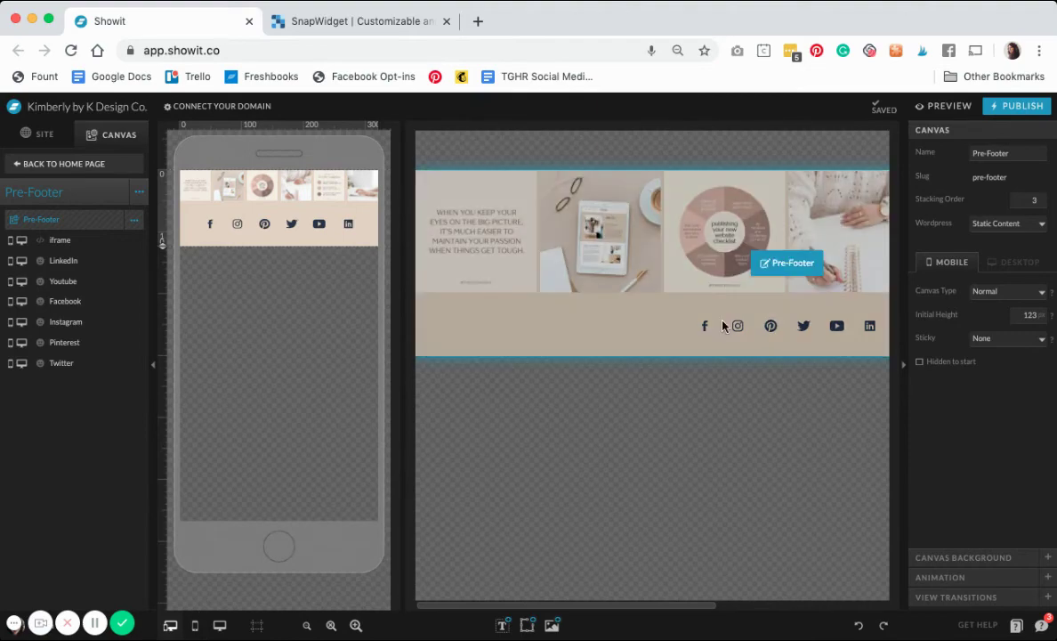
{"action": "left_click", "coordinate": [220, 627]}
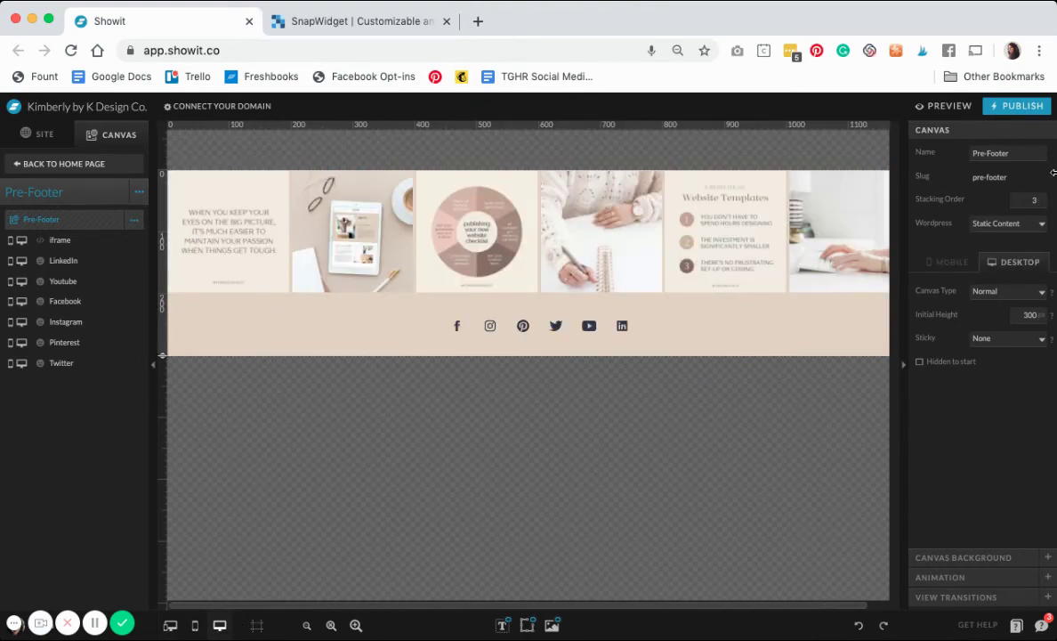
{"action": "left_click", "coordinate": [1028, 109]}
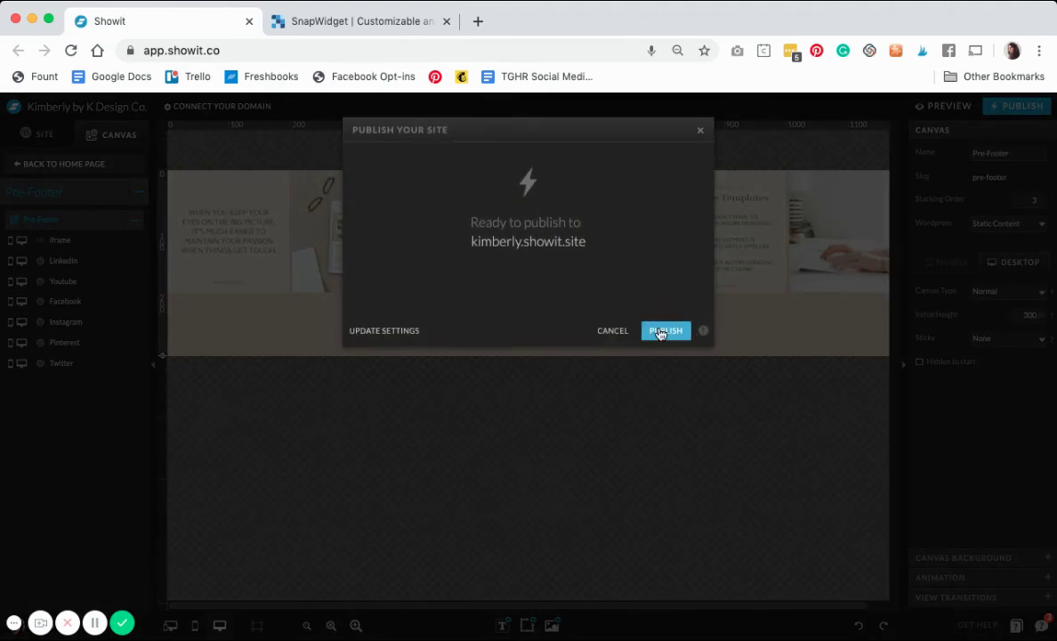
{"action": "left_click", "coordinate": [663, 331]}
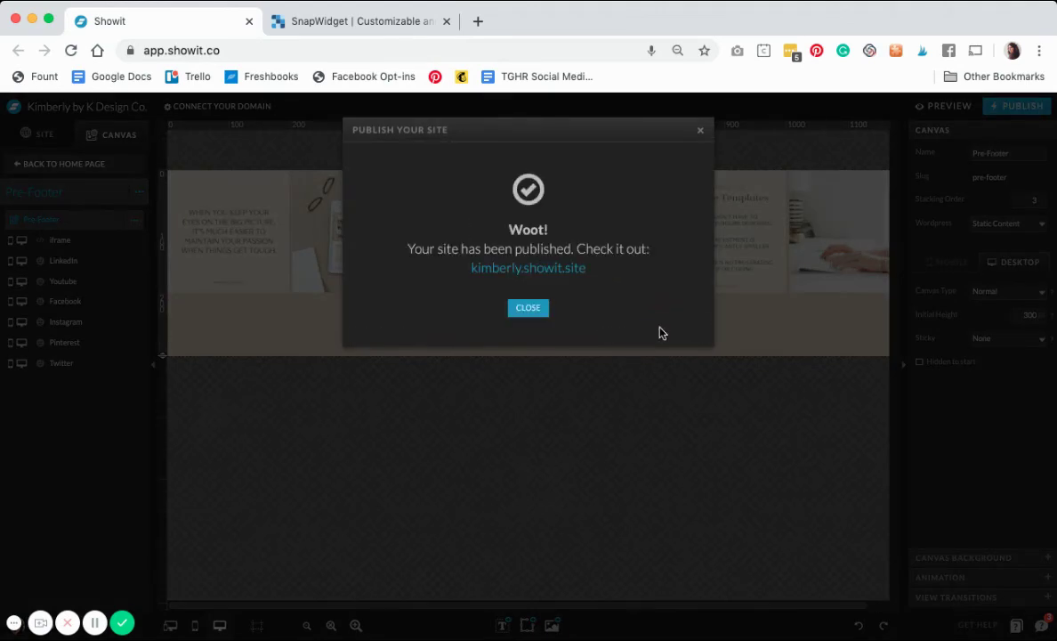
{"action": "left_click", "coordinate": [566, 272]}
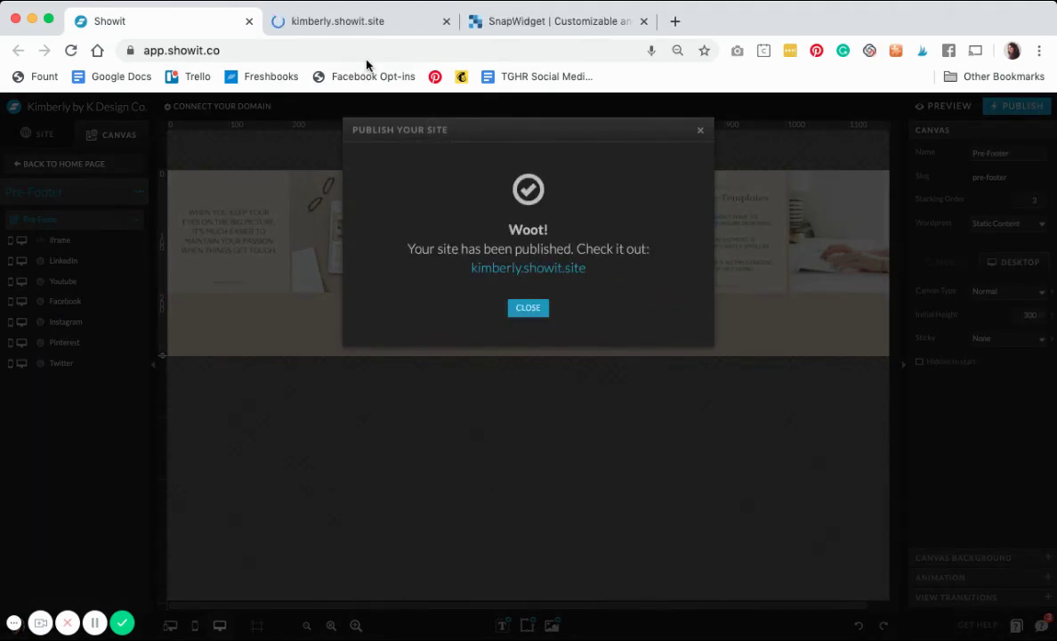
{"action": "left_click", "coordinate": [320, 27]}
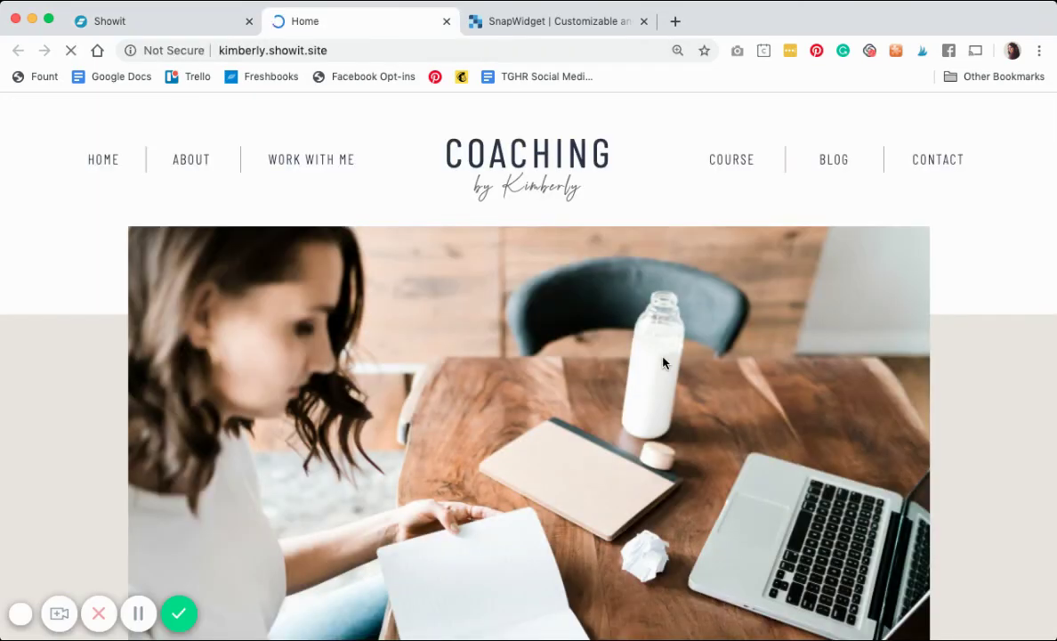
Scroll the live home page down to the Instagram row above the social icons, then start narrowing the browser window
{"action": "scroll", "coordinate": [663, 362], "scroll_direction": "down", "scroll_amount": 3}
{"action": "scroll", "coordinate": [663, 362], "scroll_direction": "down", "scroll_amount": 8}
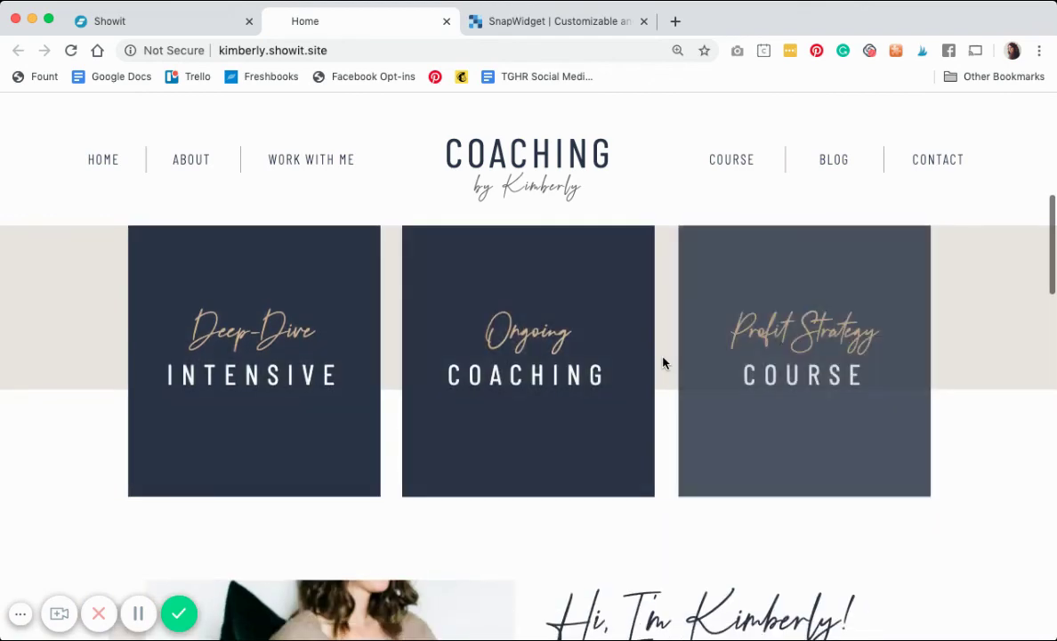
{"action": "scroll", "coordinate": [664, 363], "scroll_direction": "down", "scroll_amount": 8}
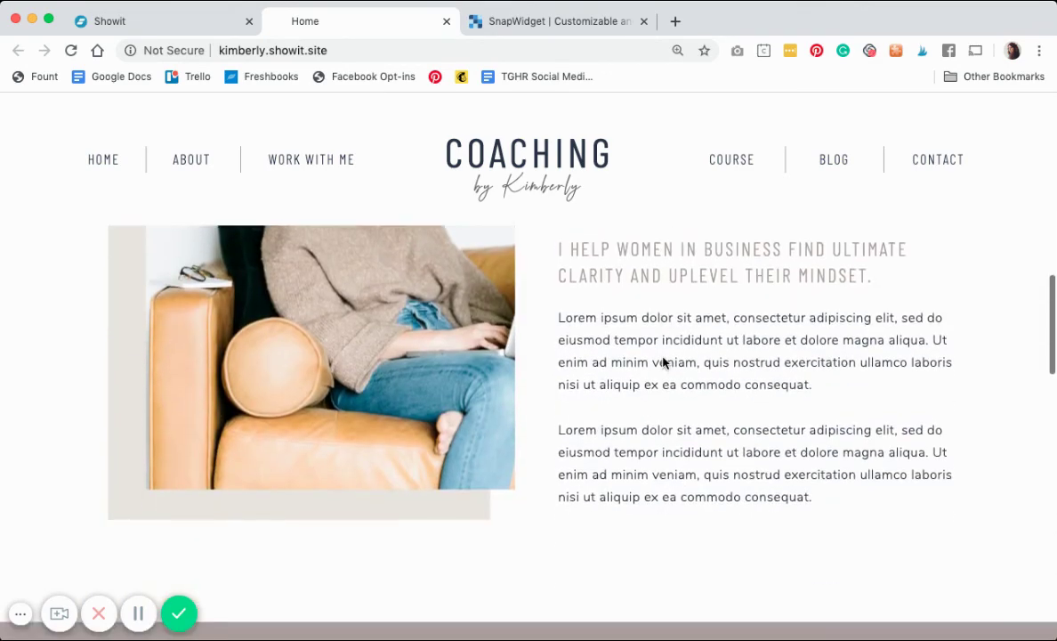
{"action": "scroll", "coordinate": [663, 362], "scroll_direction": "down", "scroll_amount": 6}
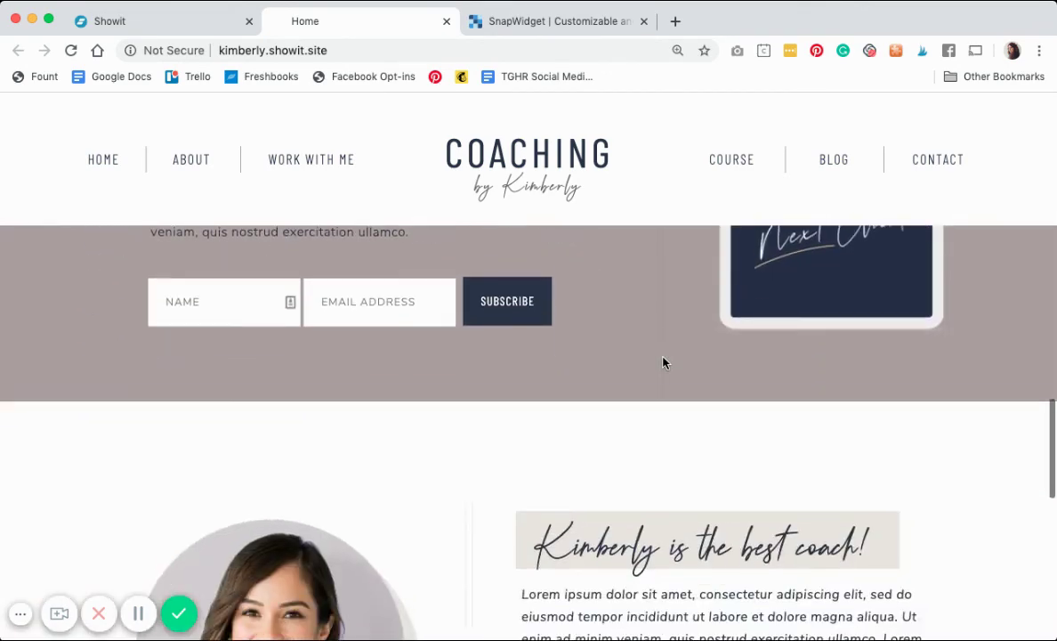
{"action": "scroll", "coordinate": [663, 363], "scroll_direction": "down", "scroll_amount": 5}
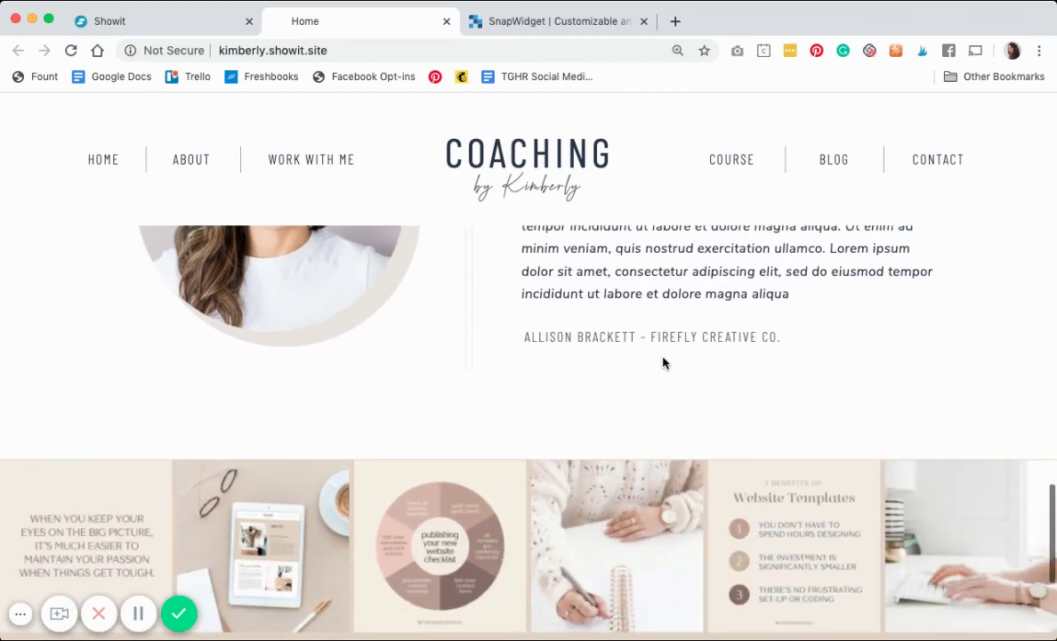
{"action": "scroll", "coordinate": [663, 362], "scroll_direction": "down", "scroll_amount": 2}
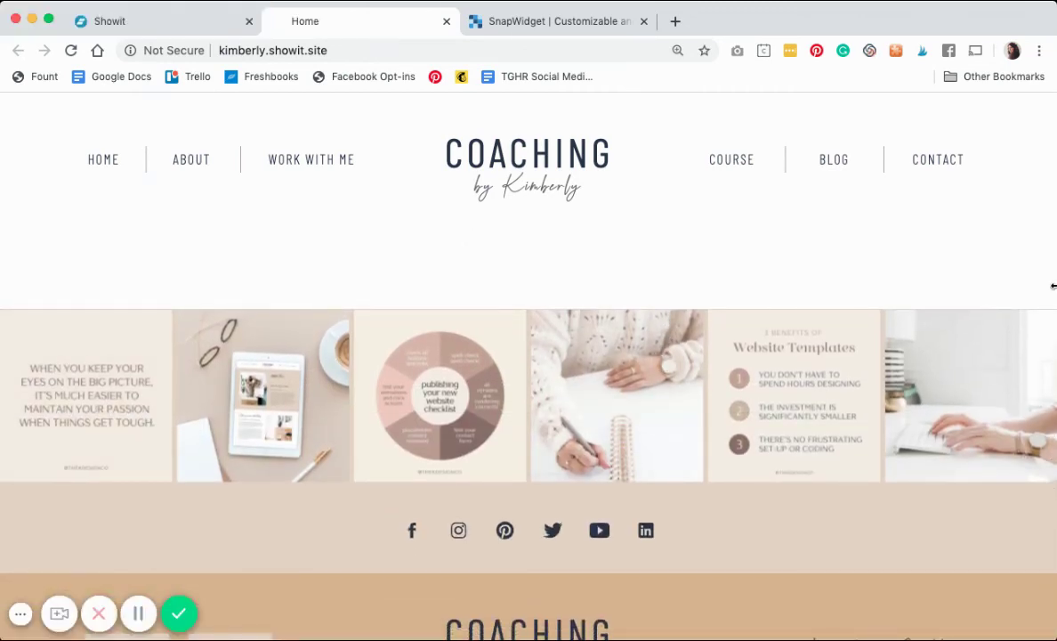
{"action": "left_click_drag", "start_coordinate": [1054, 286], "coordinate": [1002, 292]}
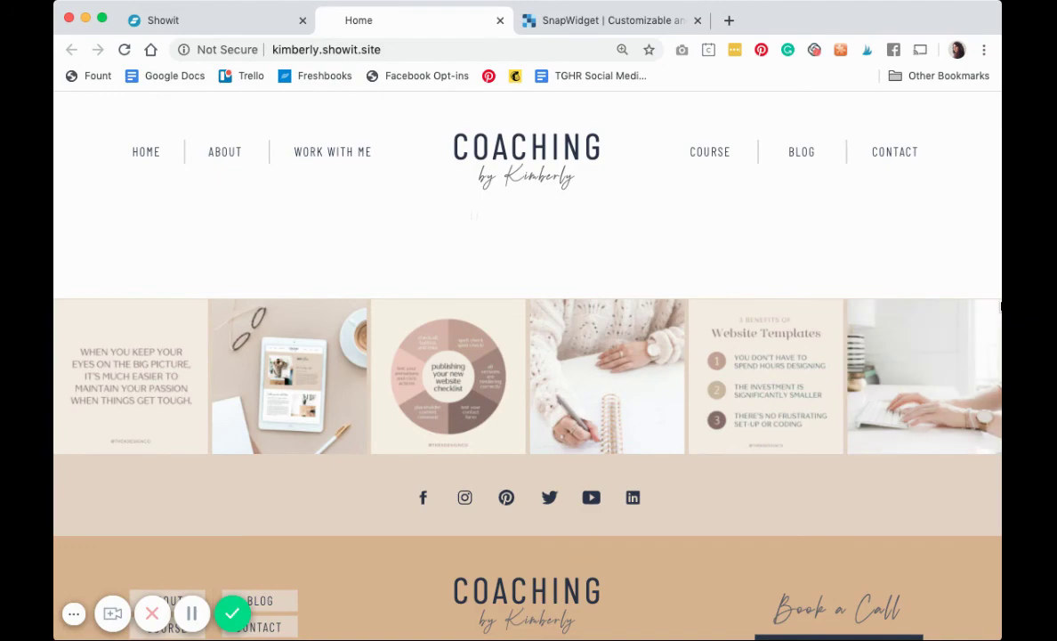
Check the Instagram photo row above the social icons at phone width, then return the browser to full desktop width
{"action": "left_click_drag", "start_coordinate": [1000, 306], "coordinate": [586, 309]}
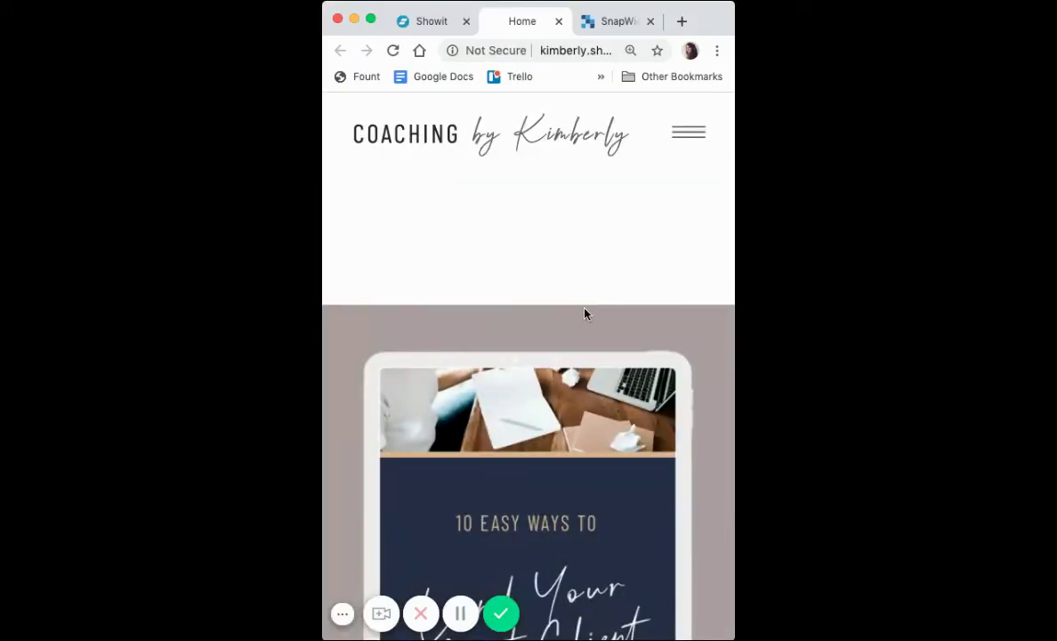
{"action": "scroll", "coordinate": [585, 314], "scroll_direction": "down", "scroll_amount": 15}
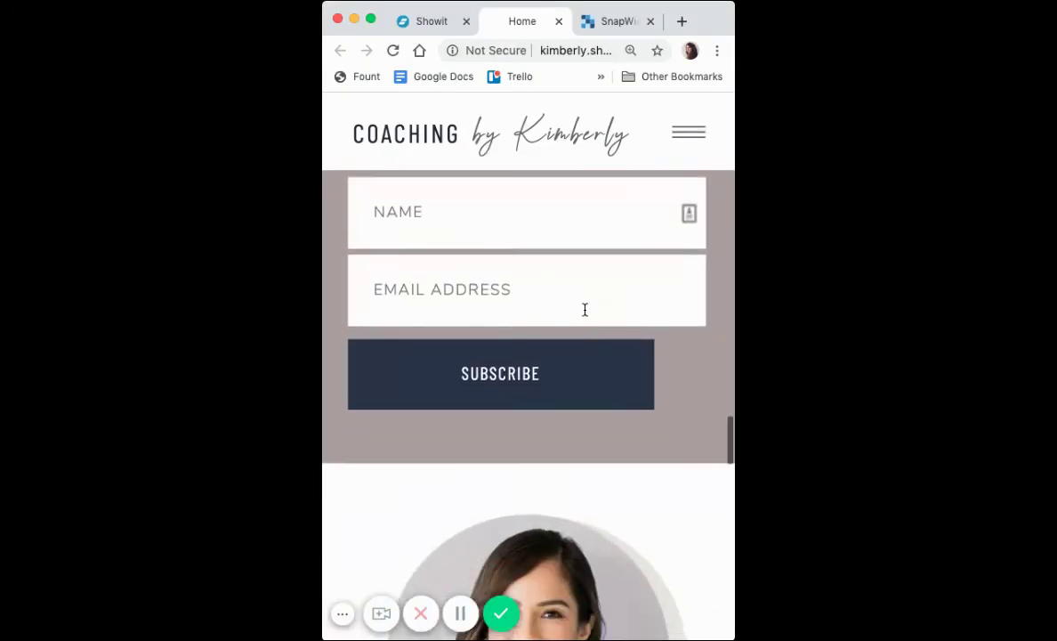
{"action": "scroll", "coordinate": [585, 312], "scroll_direction": "down", "scroll_amount": 20}
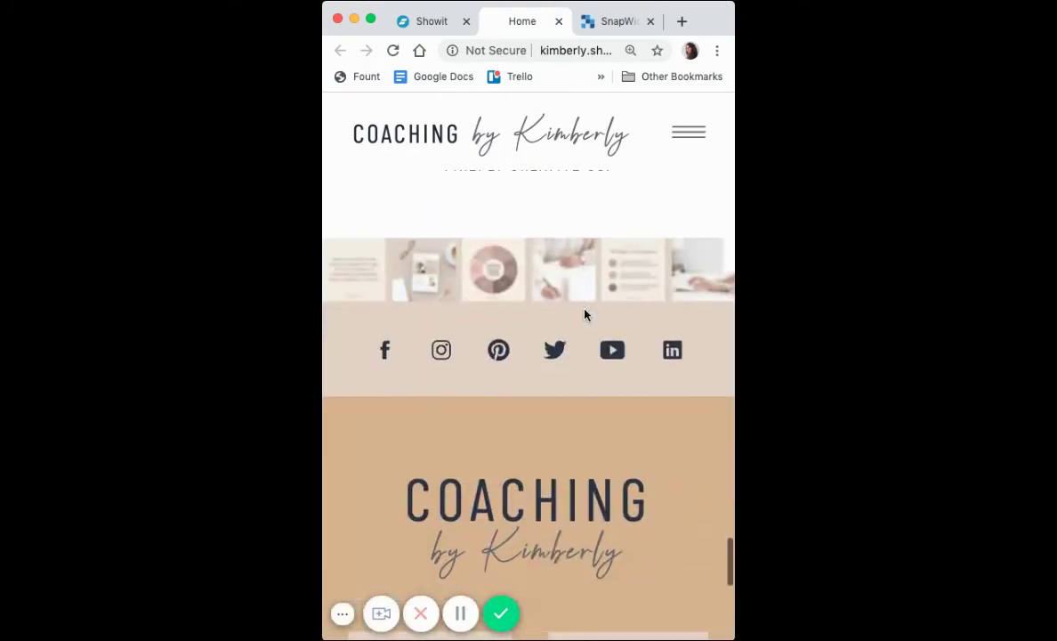
{"action": "left_click_drag", "start_coordinate": [735, 260], "coordinate": [1053, 260]}
{"action": "scroll", "coordinate": [1010, 392], "scroll_direction": "down", "scroll_amount": 4}
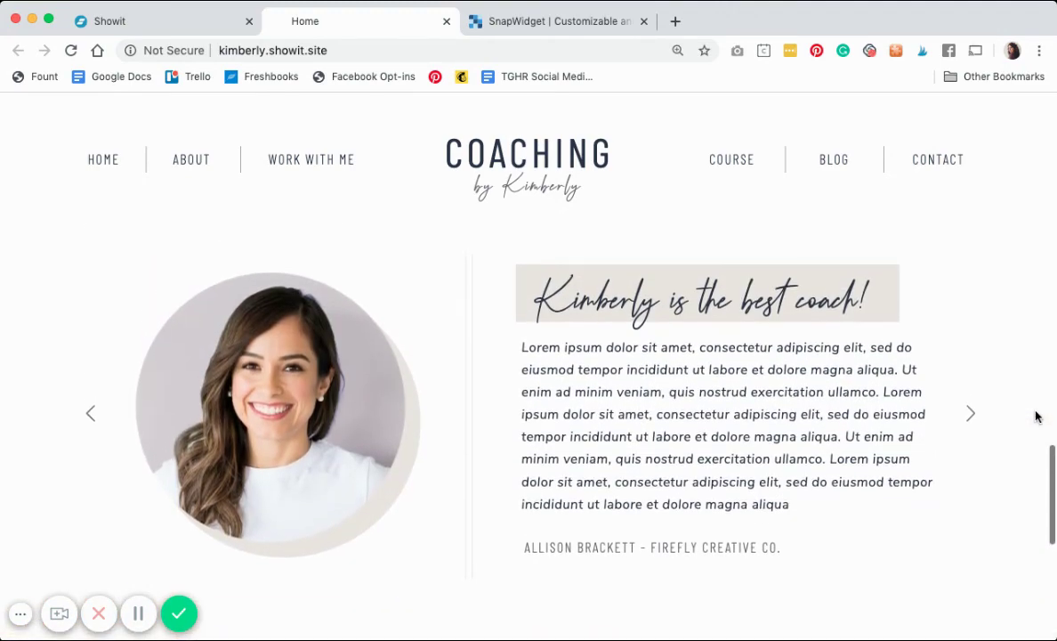
{"action": "scroll", "coordinate": [1036, 416], "scroll_direction": "down", "scroll_amount": 5}
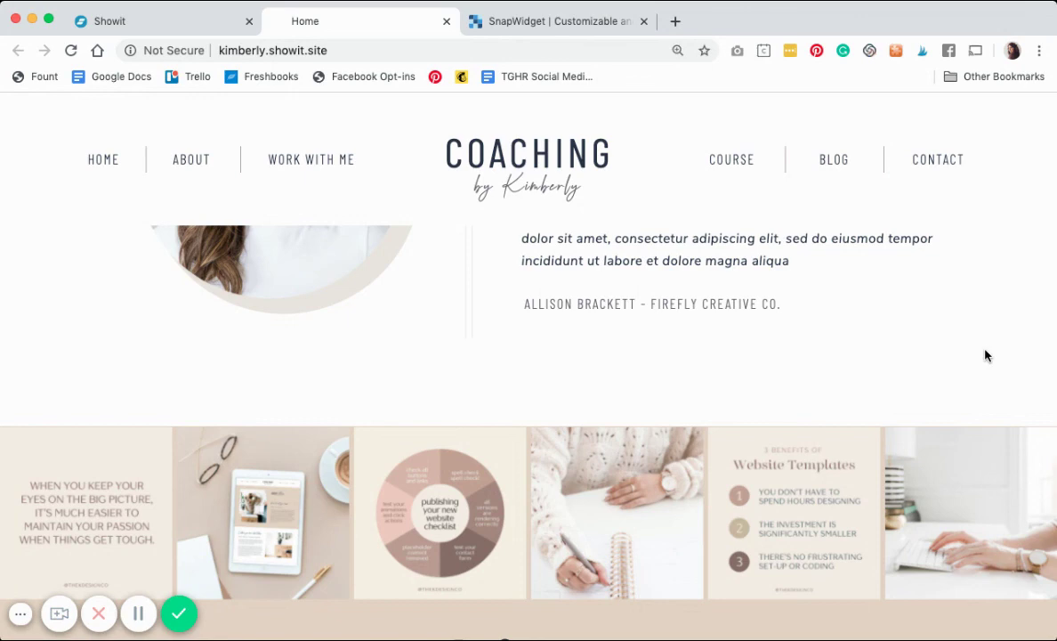
{"action": "scroll", "coordinate": [986, 355], "scroll_direction": "up", "scroll_amount": 1}
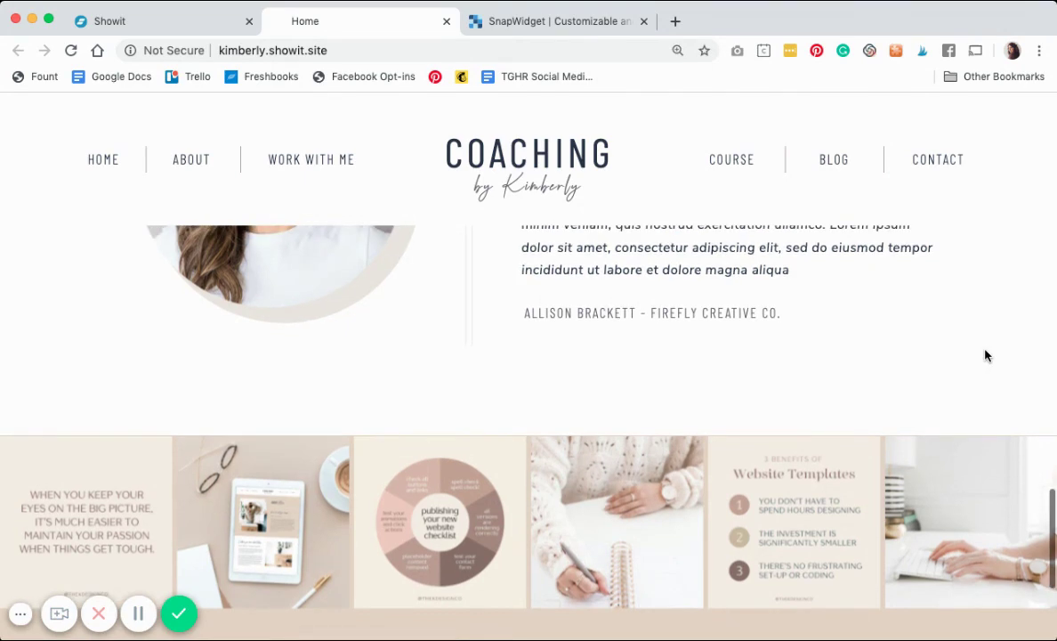